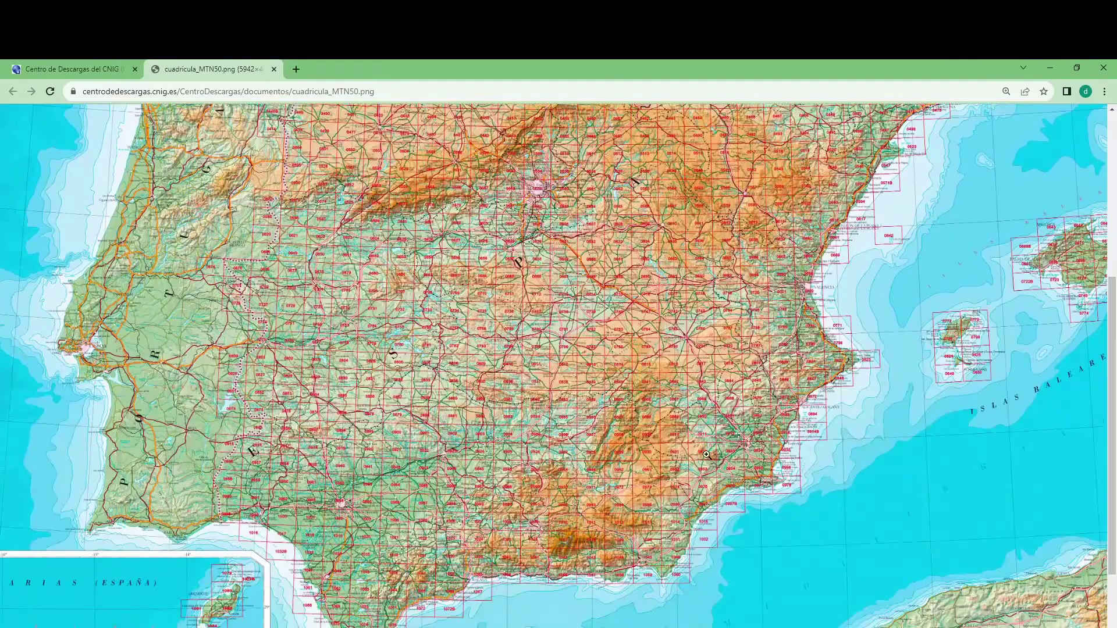
Examine the MTN50 grid map of southeastern Spain closely enough to read the sheet number covering the wanted area
scroll(707, 456, "up", 2)
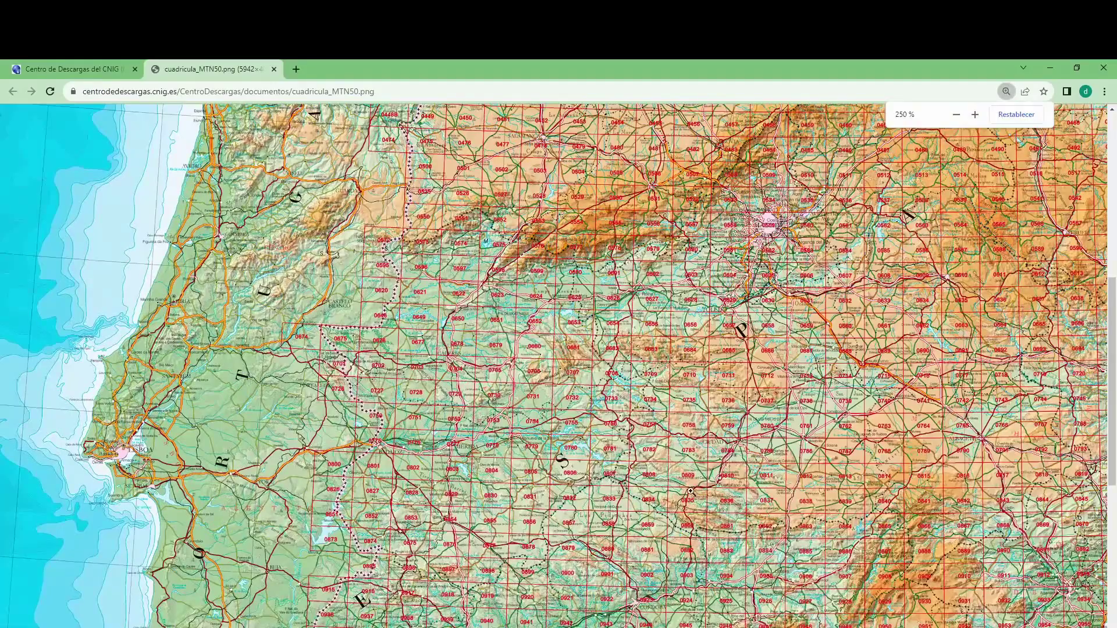
scroll(1106, 380, "right", 7)
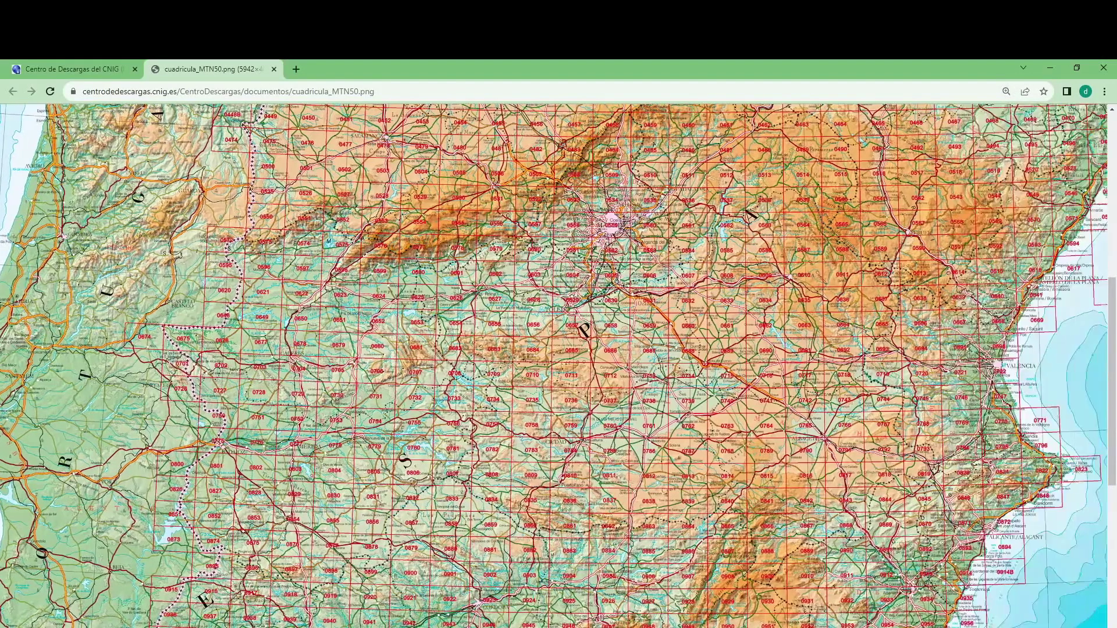
scroll(1106, 381, "down", 4)
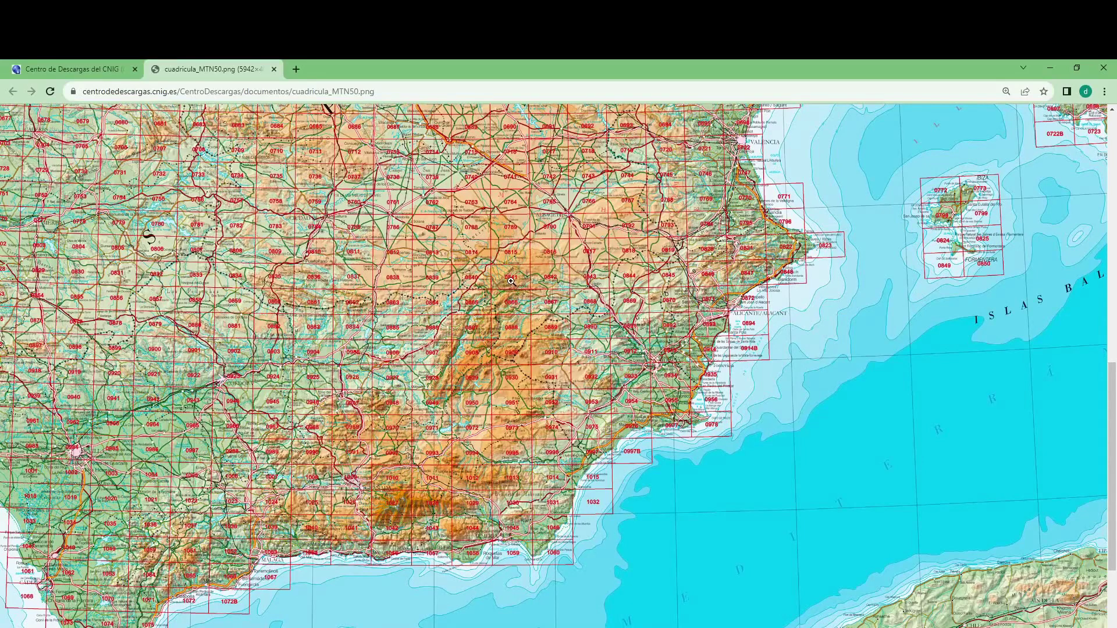
key("ctrl+plus")
key("ctrl+plus")
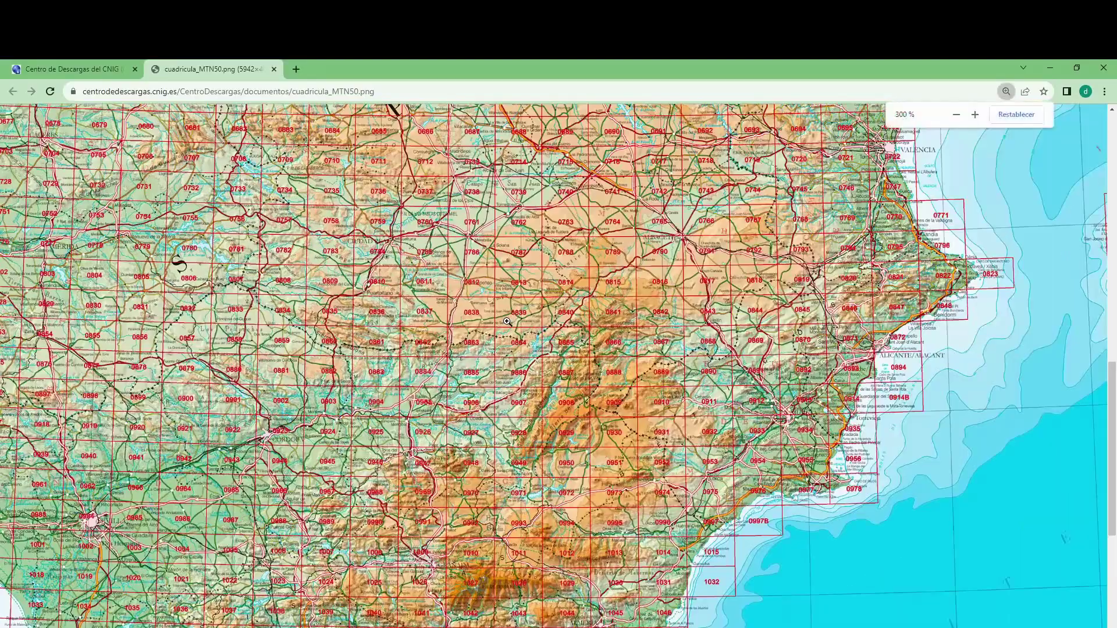
key("ctrl+plus")
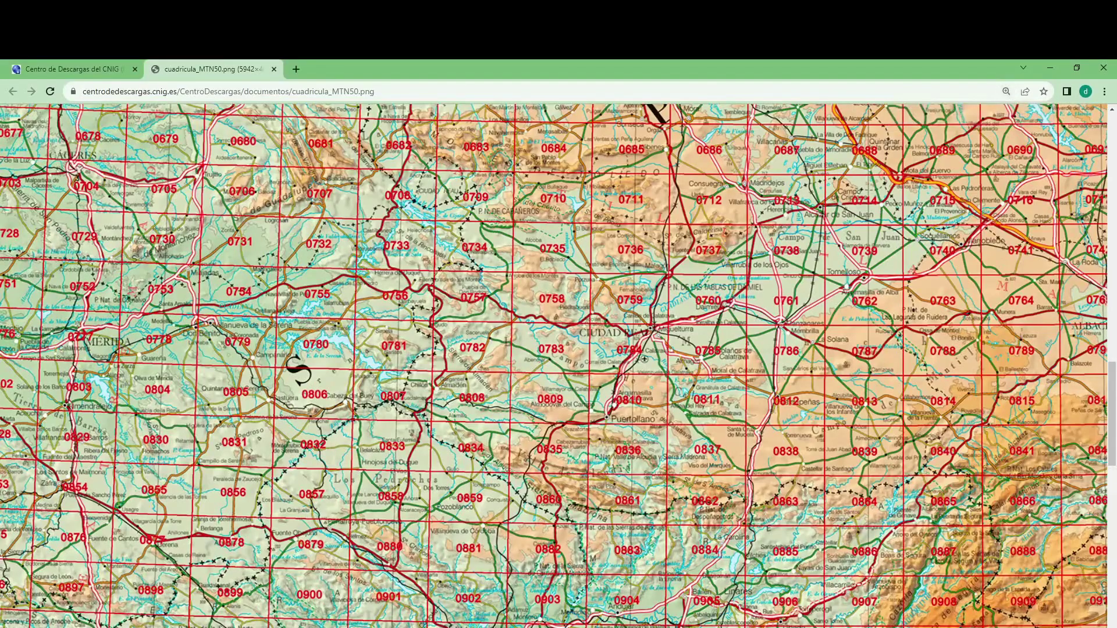
scroll(554, 365, "right", 10)
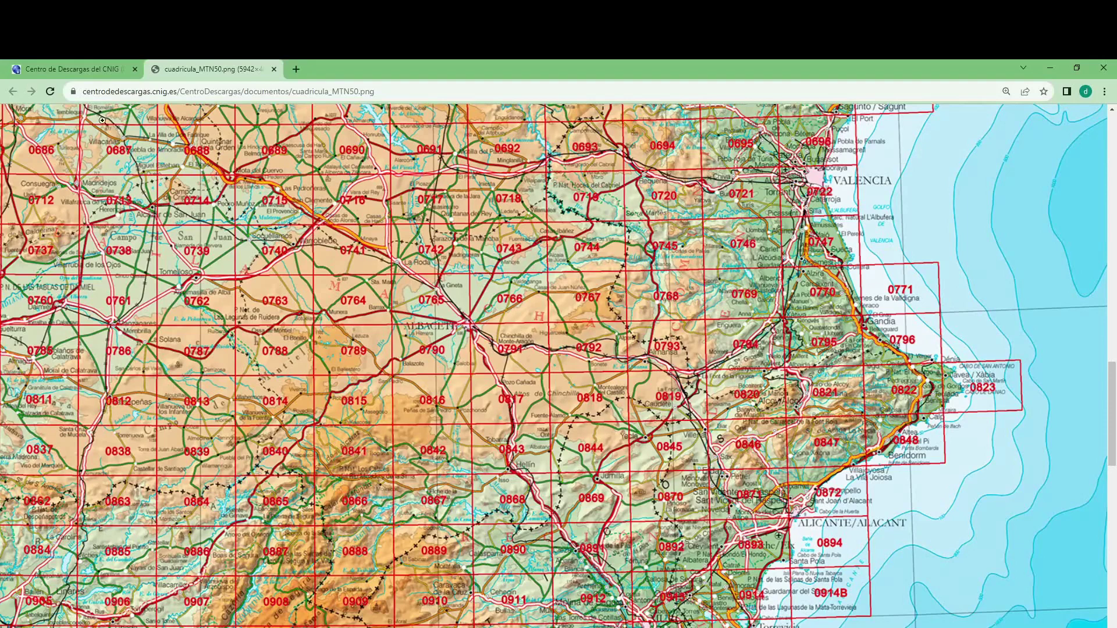
Return to the CNIG download centre and search by MTN50 sheet for number 0841
left_click(33, 70)
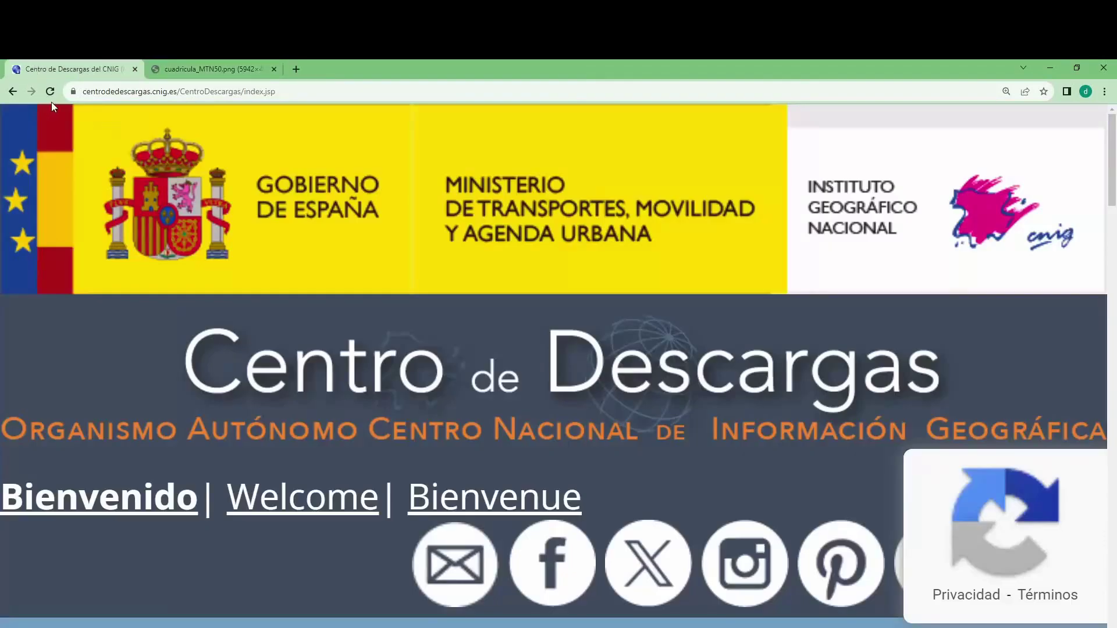
key("ctrl+minus")
key("ctrl+minus")
key("ctrl+minus")
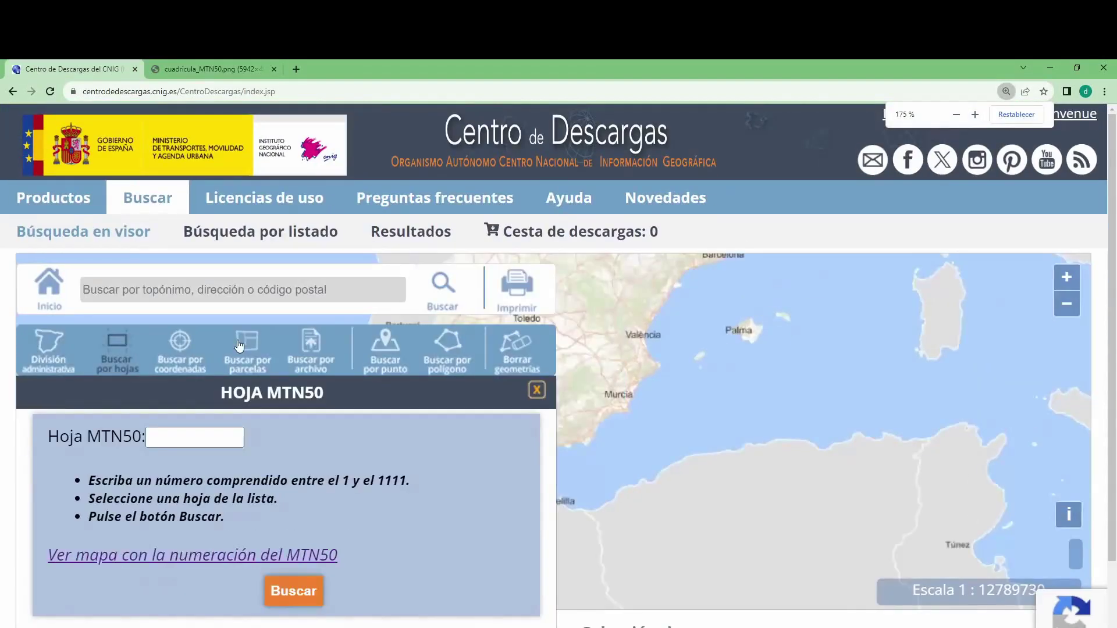
left_click(171, 390)
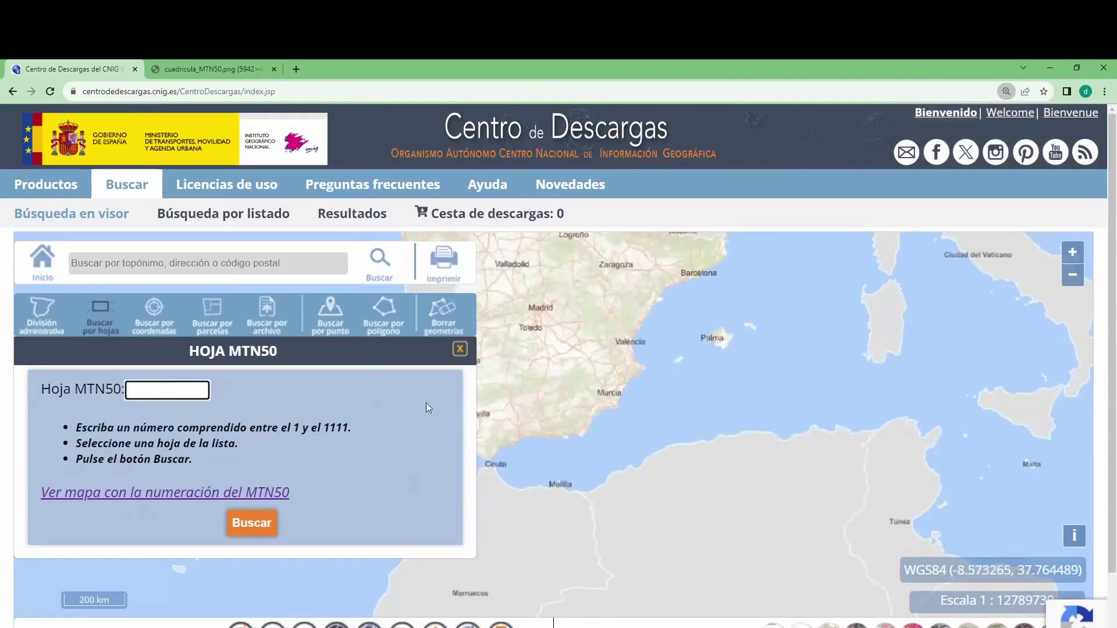
key("ctrl+minus")
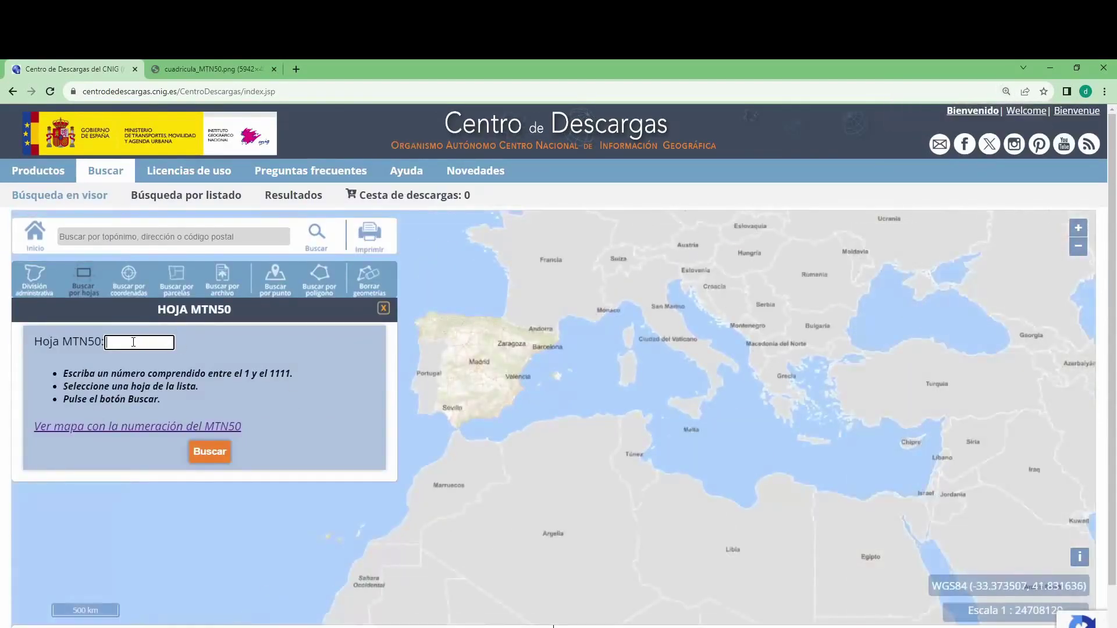
type("0841")
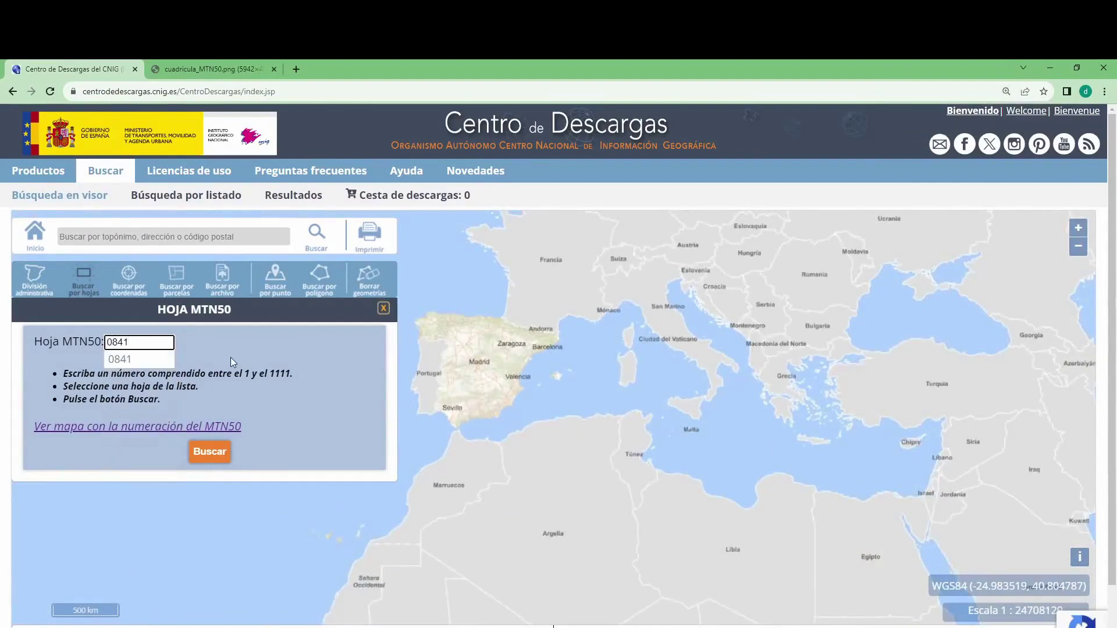
left_click(109, 356)
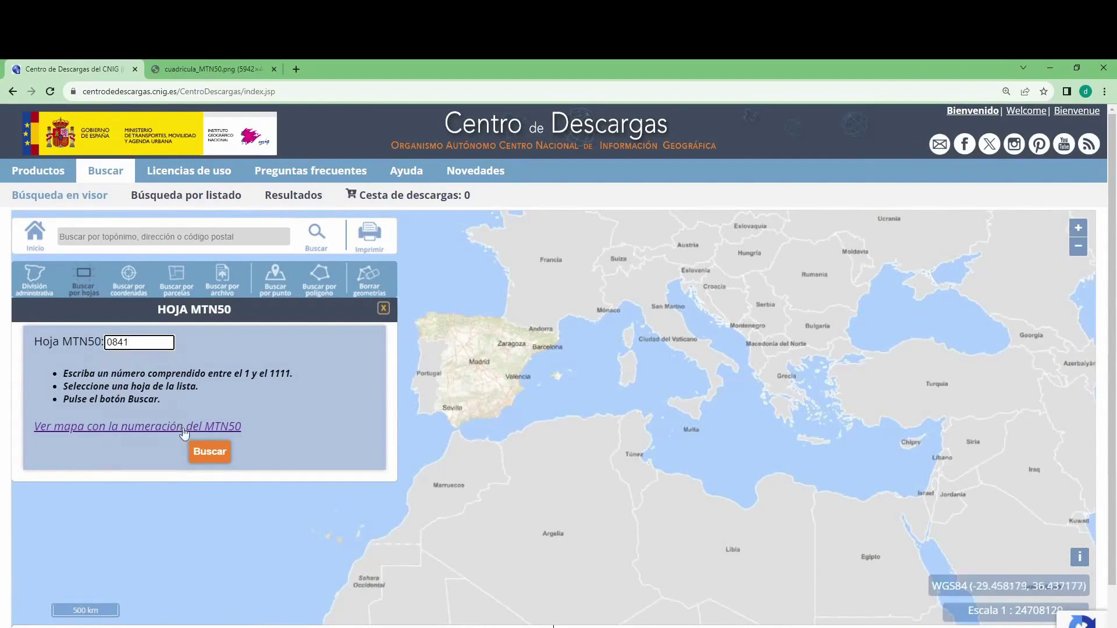
left_click(211, 457)
Filter the MTN25 ráster results to show only ECW files
scroll(251, 497, "down", 4)
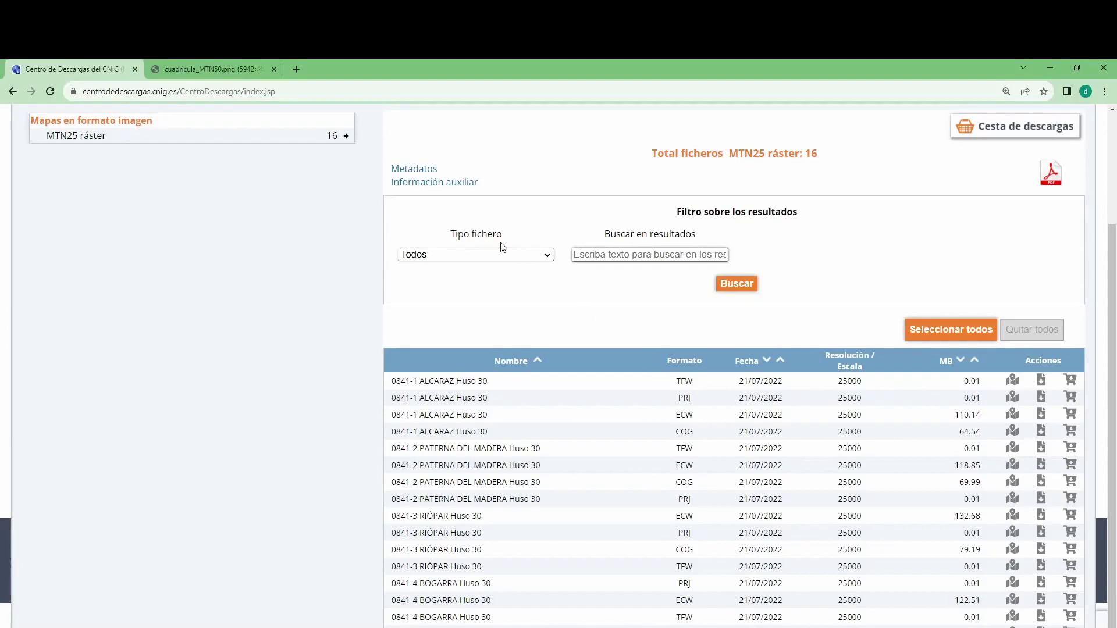
left_click(542, 256)
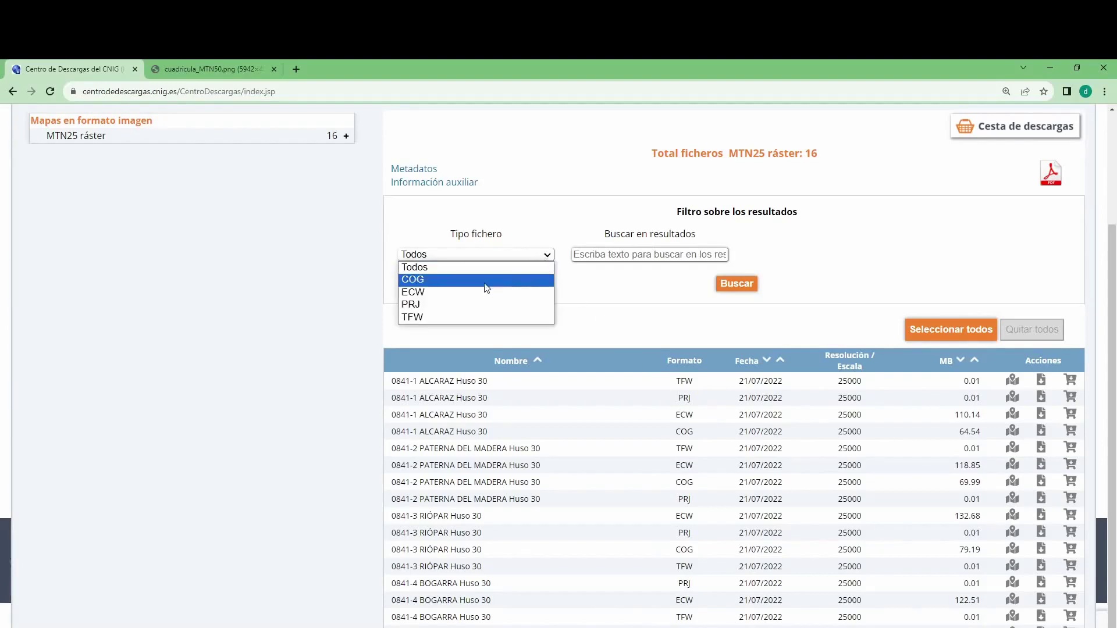
left_click(466, 292)
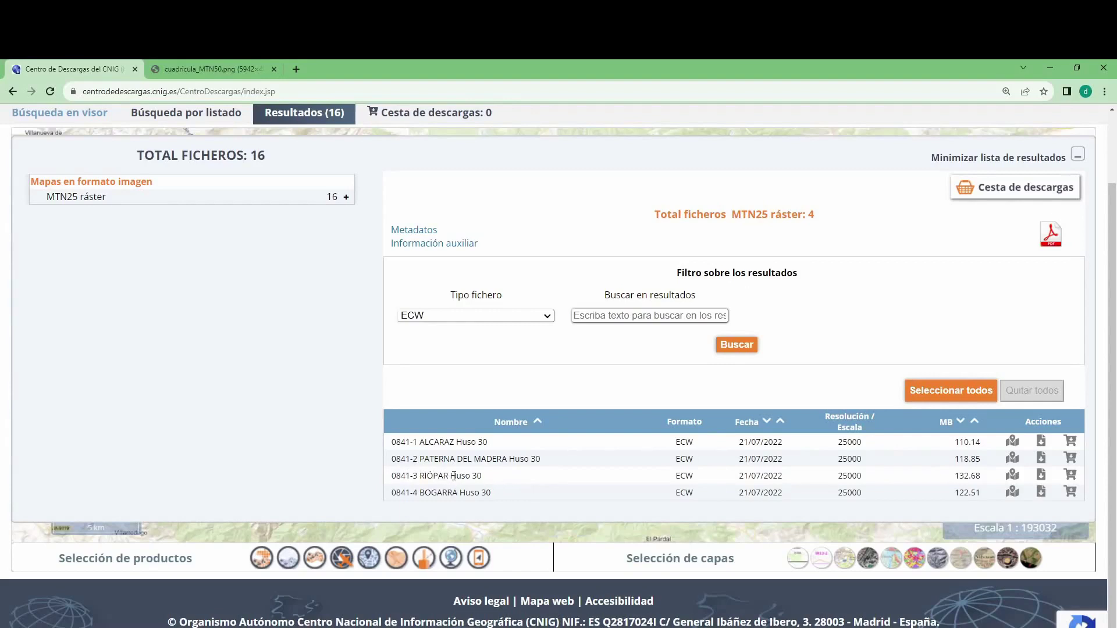
Download the ECW file of sheet 0841-3 RIÓPAR Huso 30, accepting the licence terms, and check it in the recent downloads
left_click(1041, 475)
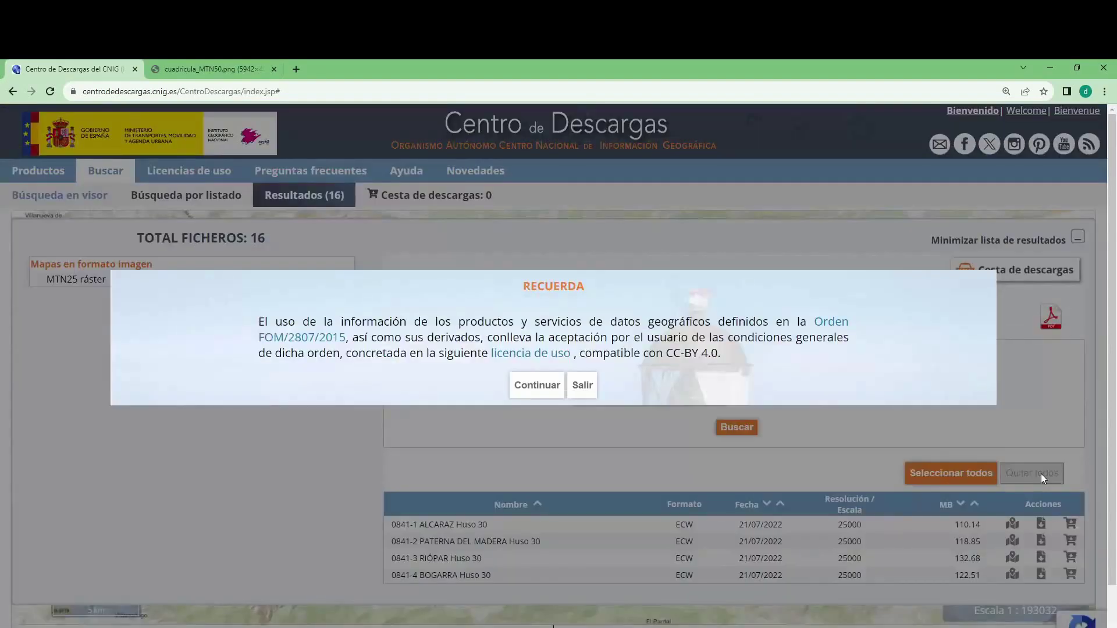
left_click(522, 399)
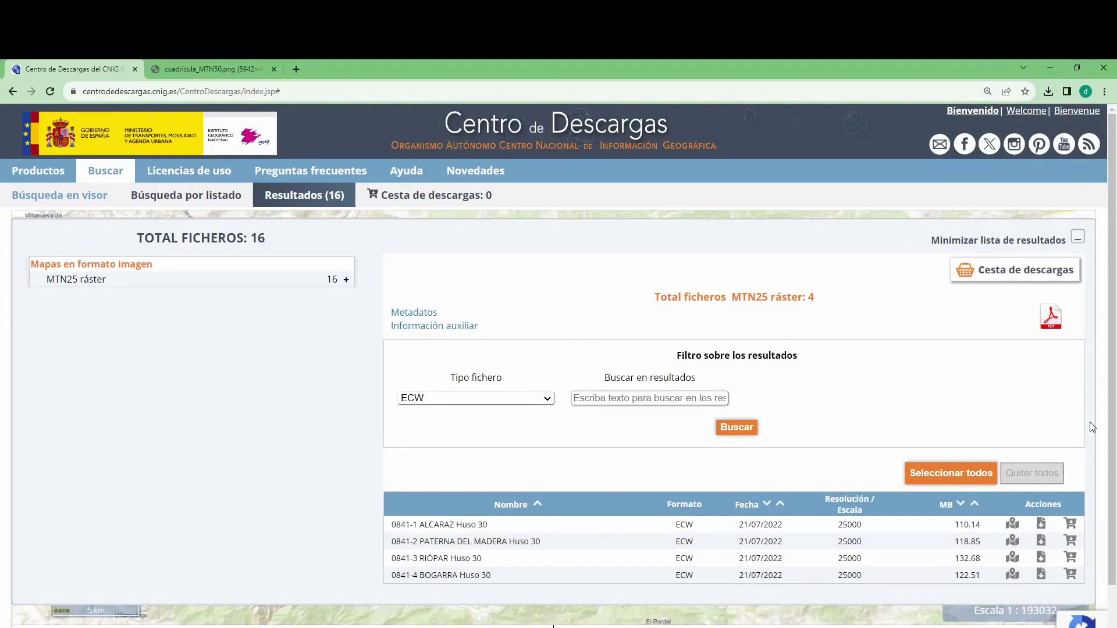
left_click(1048, 92)
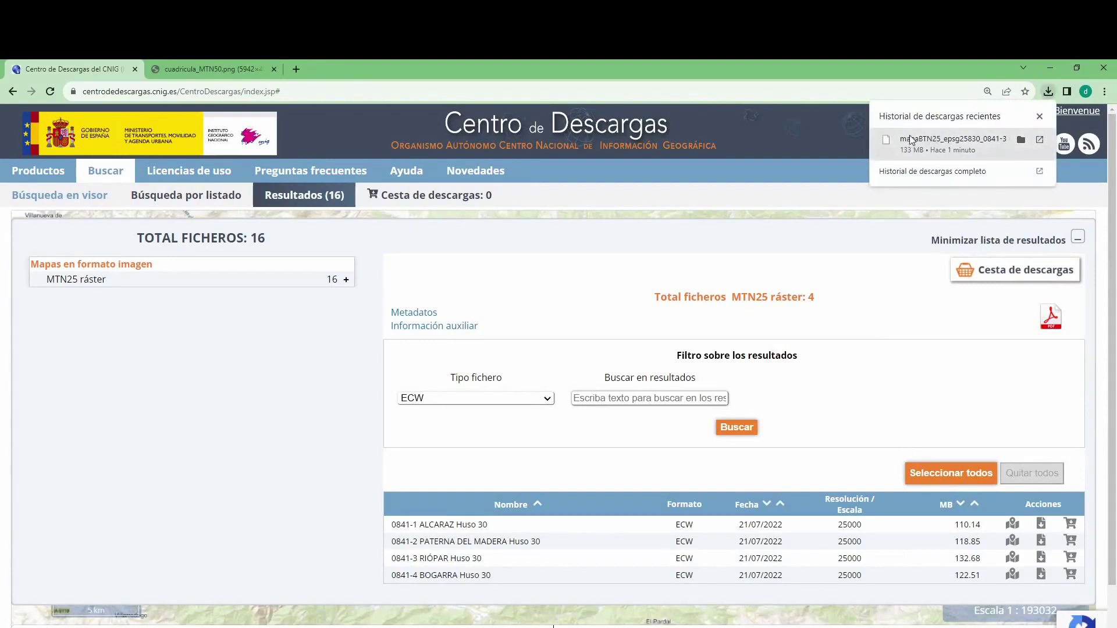
left_click(1040, 116)
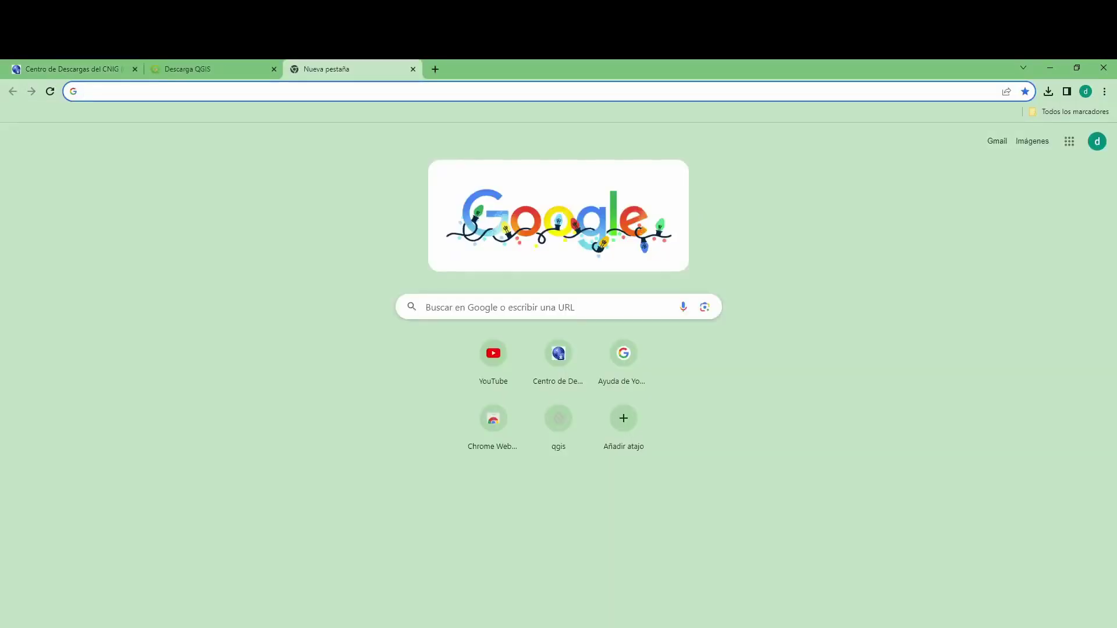
Search the web for "descargar qgis gratis" and request the QGIS 3.28 LTR version for Windows from the official download page
left_click(107, 93)
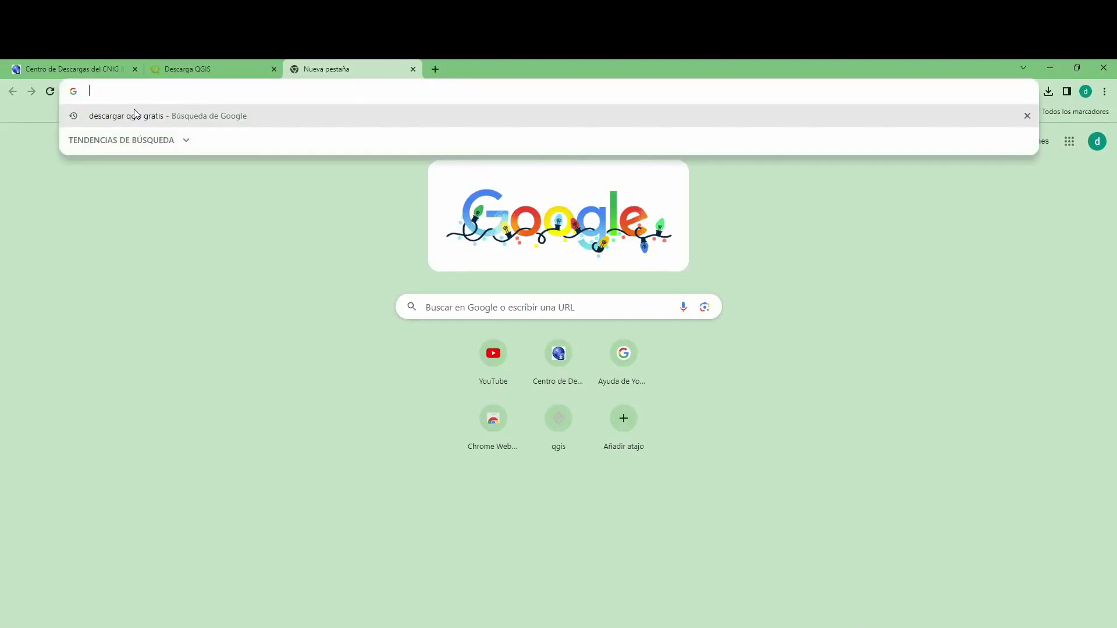
type("DESCARgar qgis gratis")
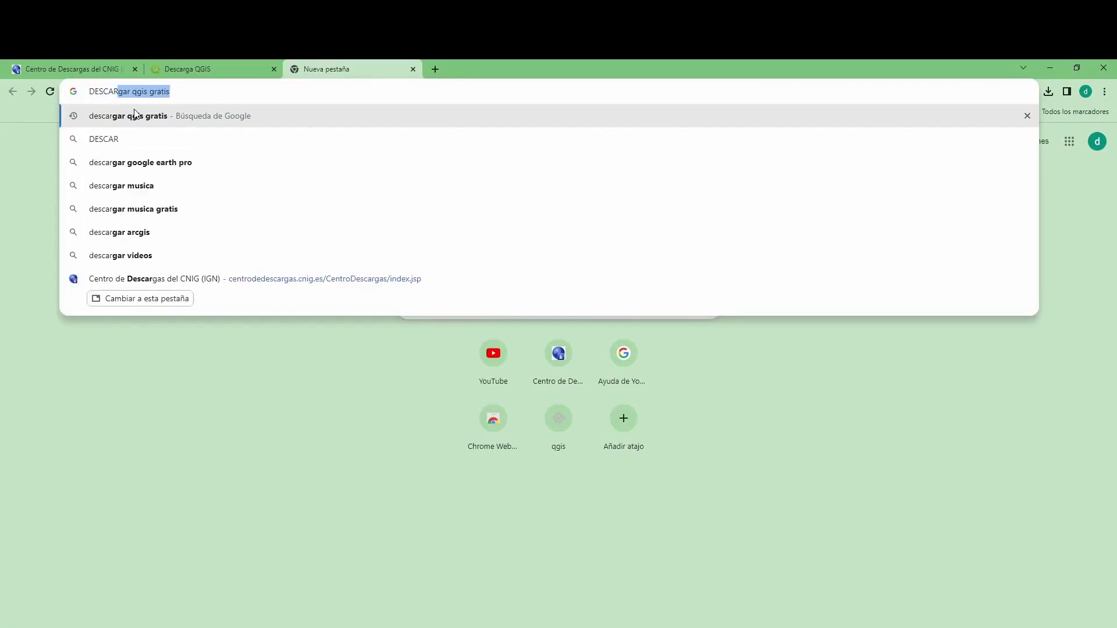
left_click(141, 115)
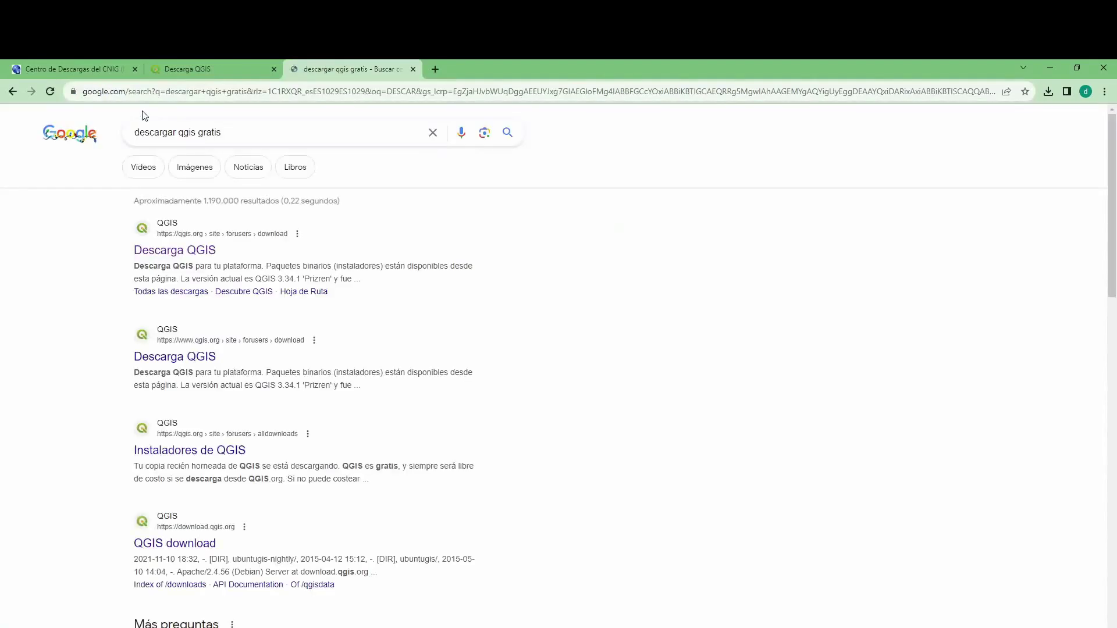
left_click(181, 253)
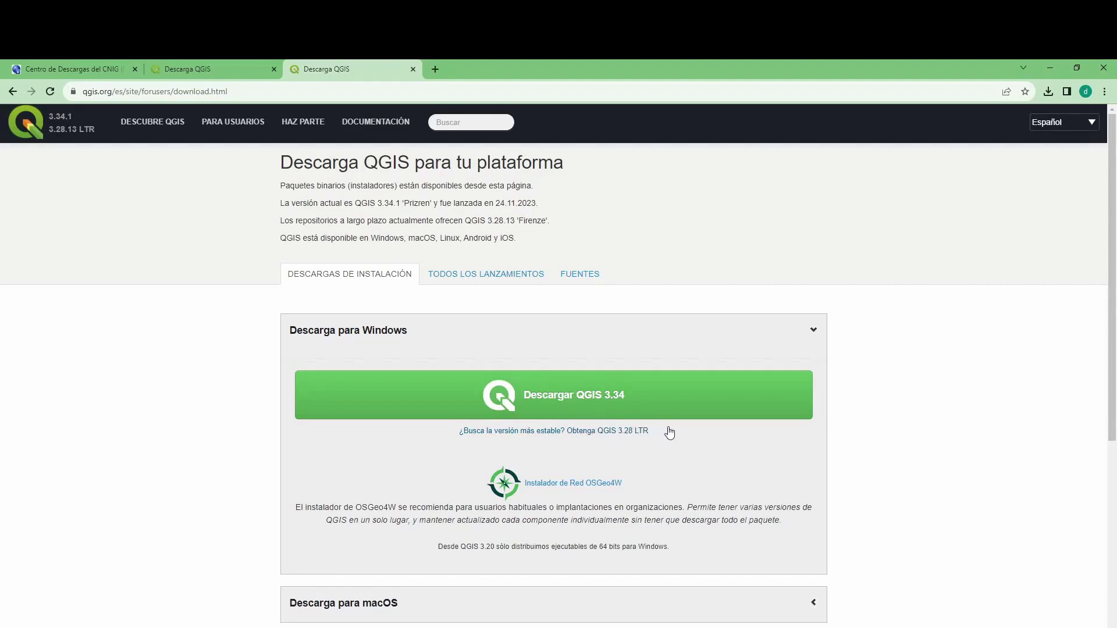
left_click(613, 432)
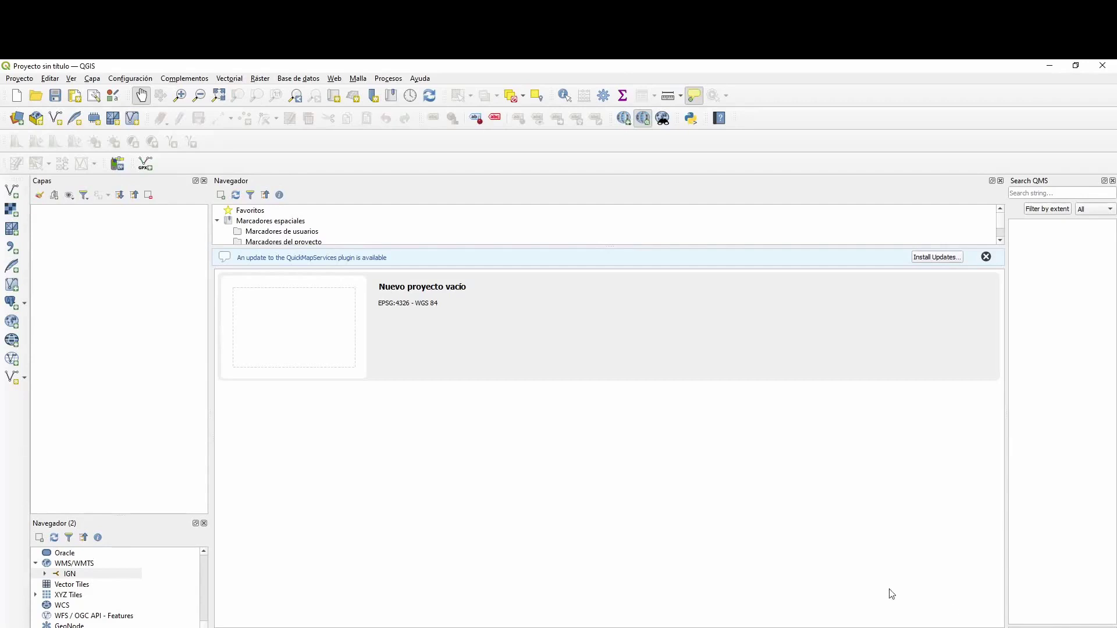
In QGIS, add mapaBTN25_epsg25830_0841-3.ecw from the Mapas folder as a raster layer and close the data source manager
left_click(12, 212)
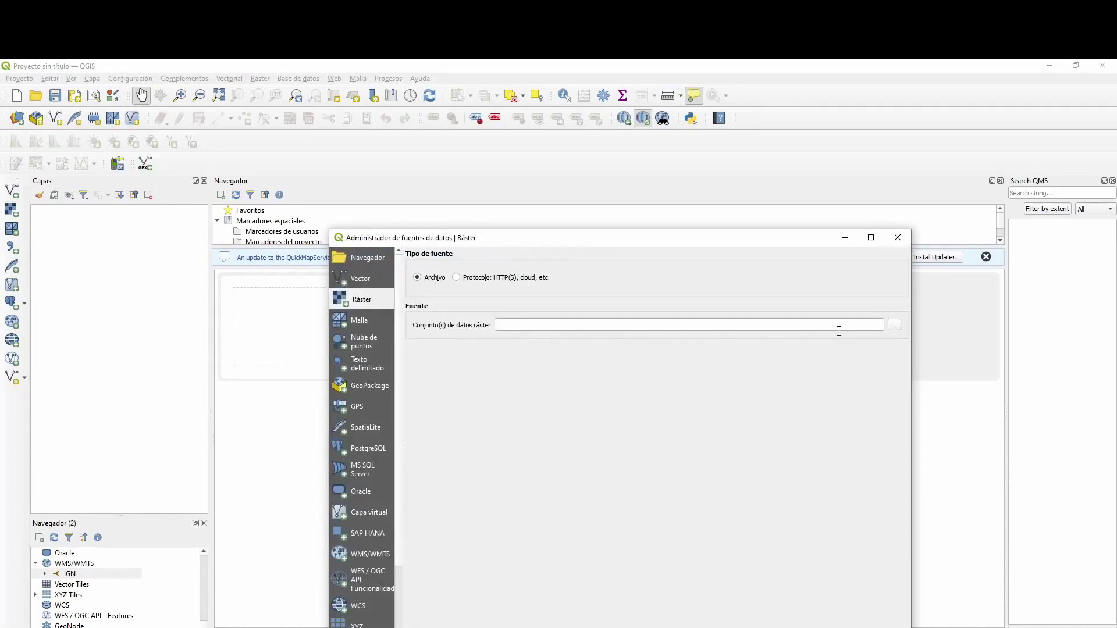
left_click(894, 324)
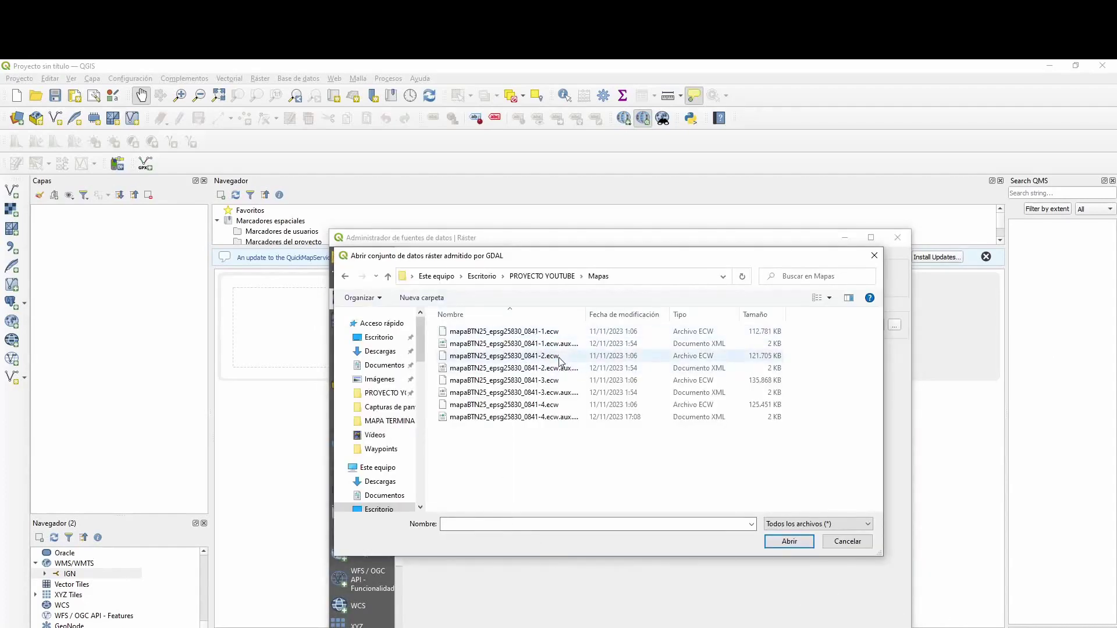
left_click(560, 381)
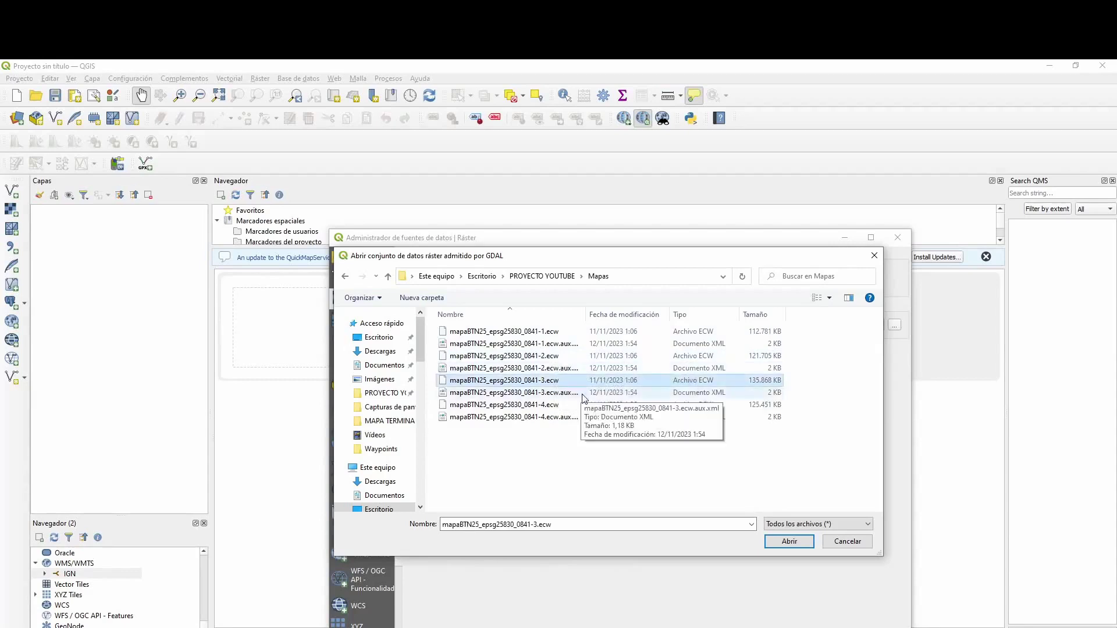
left_click(787, 547)
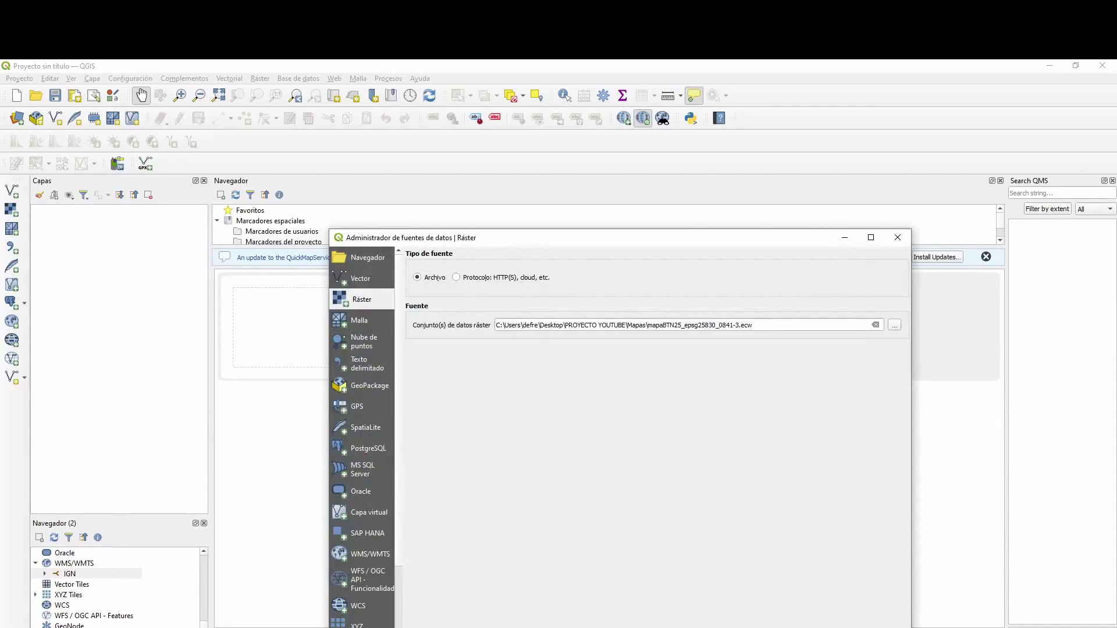
key("Return")
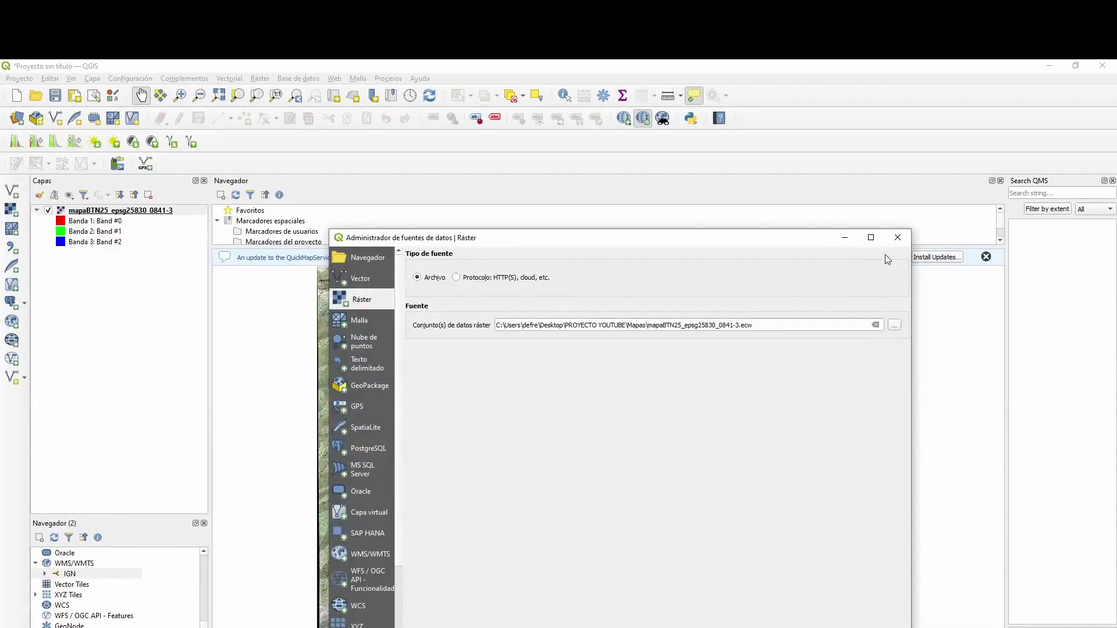
left_click(898, 237)
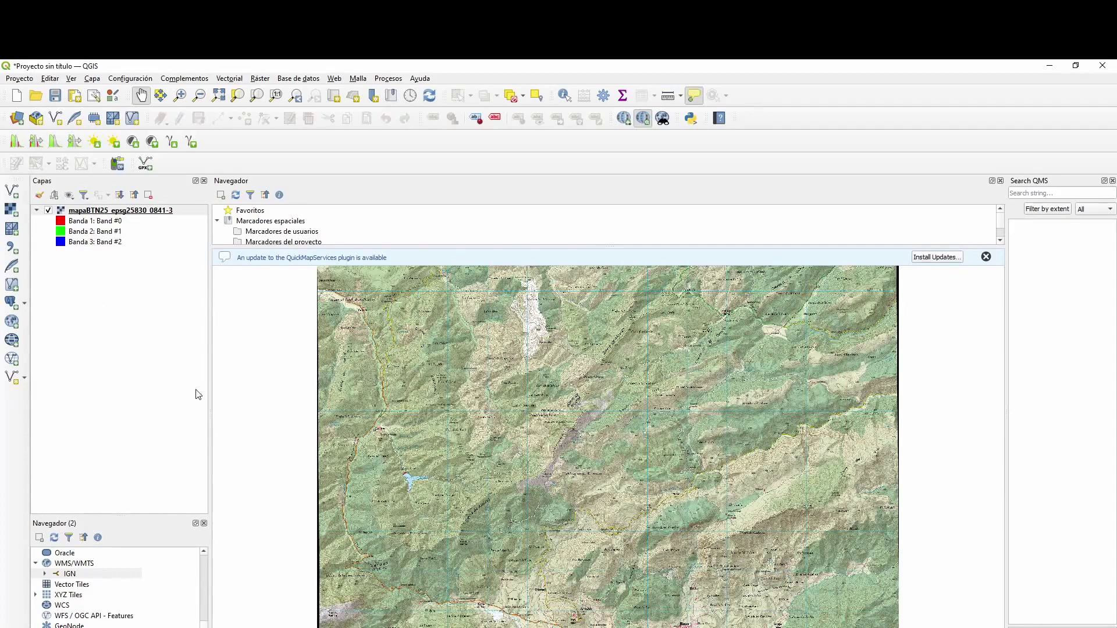
Inspect the loaded 0841-3 map sheet on the canvas, both in full extent and in closer detail
scroll(594, 401, "down", 1)
scroll(593, 401, "up", 1)
scroll(594, 401, "down", 1)
scroll(594, 401, "up", 1)
scroll(593, 405, "down", 1)
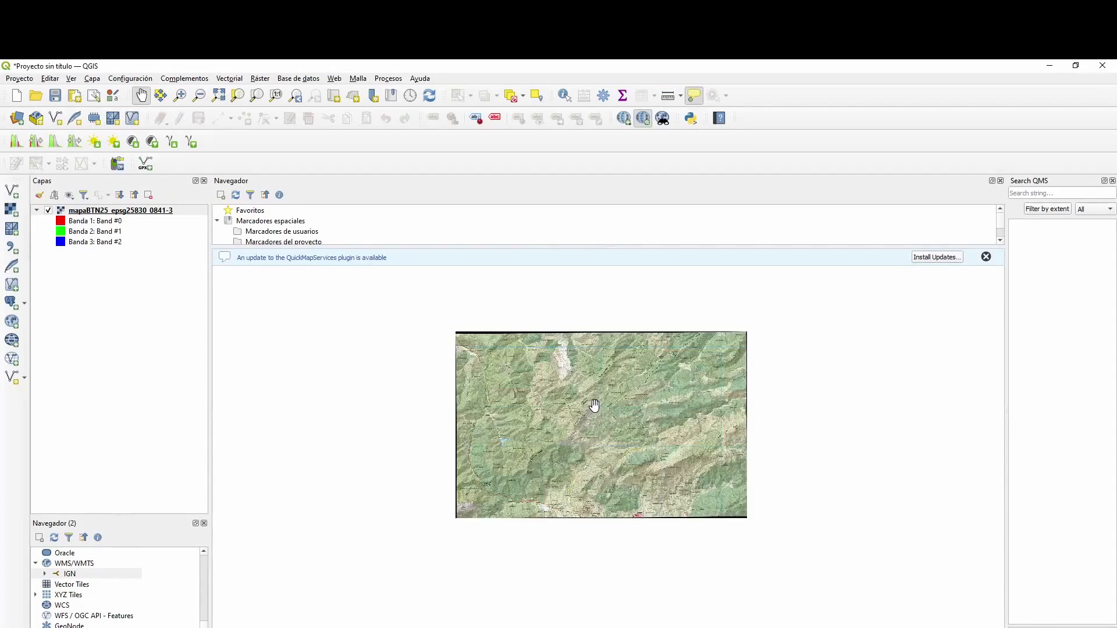
scroll(587, 412, "up", 1)
left_click_drag(571, 411, 544, 438)
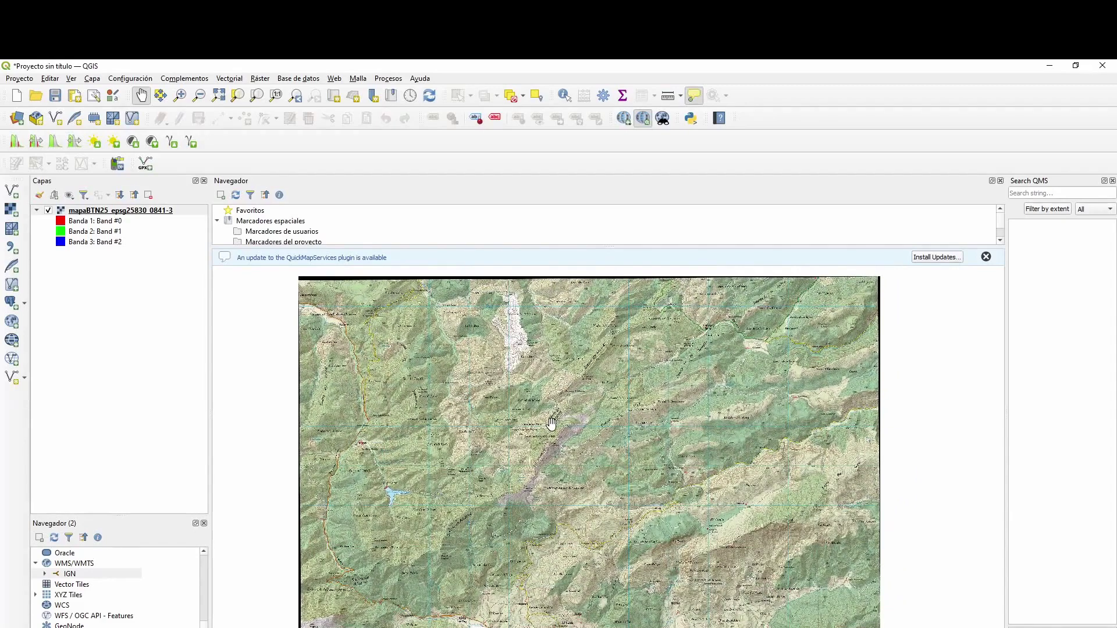
scroll(547, 419, "down", 1)
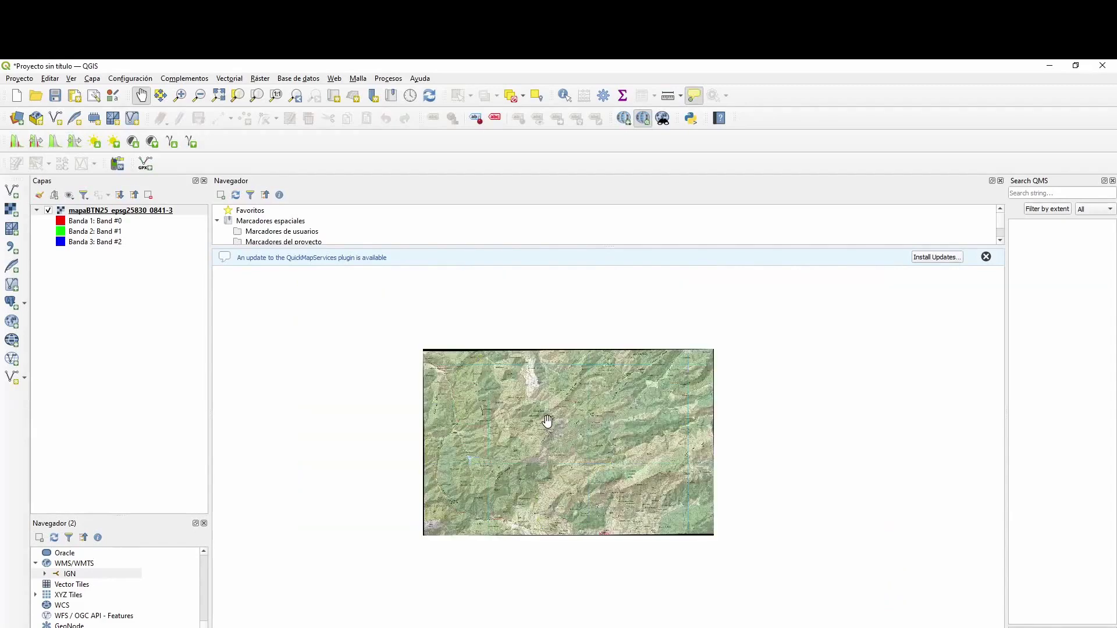
scroll(543, 420, "up", 1)
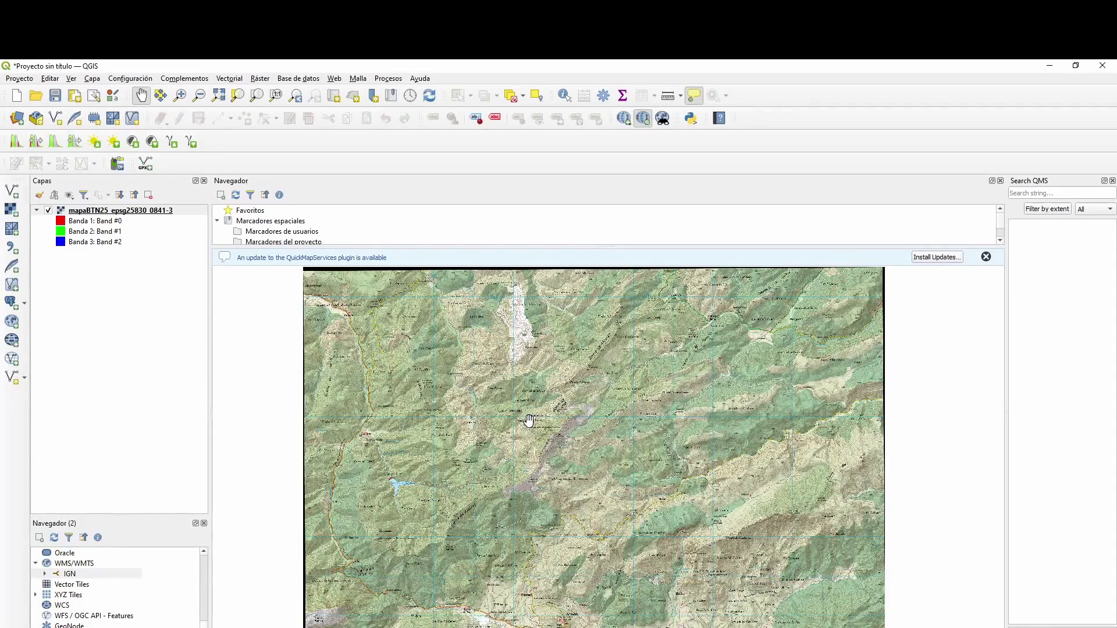
Create a new print layout titled "Proyecto 1"
left_click(19, 80)
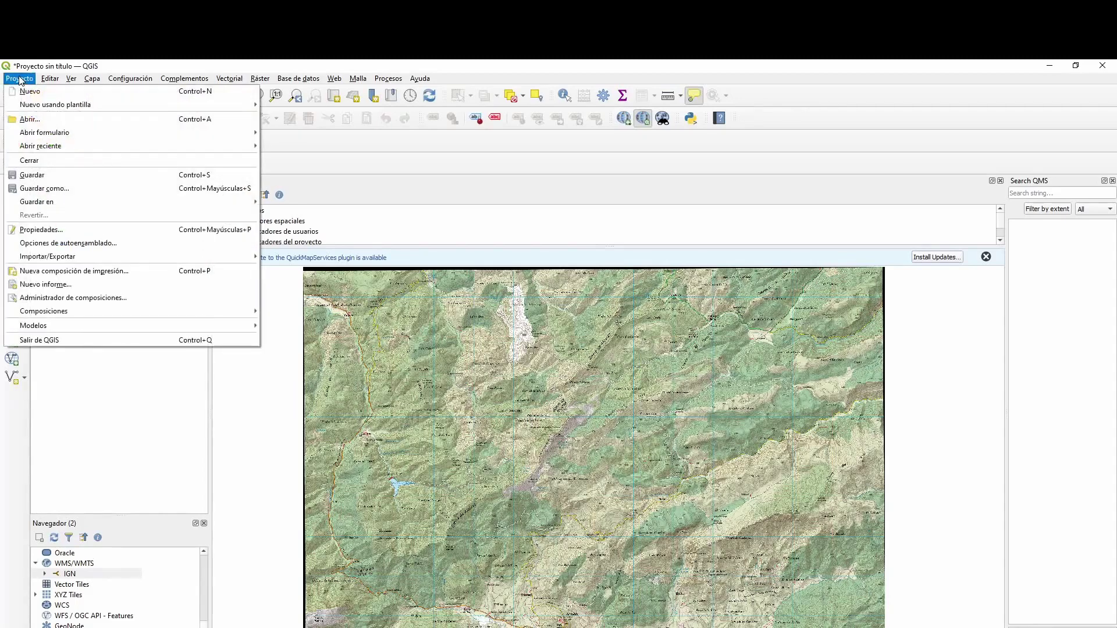
left_click(20, 79)
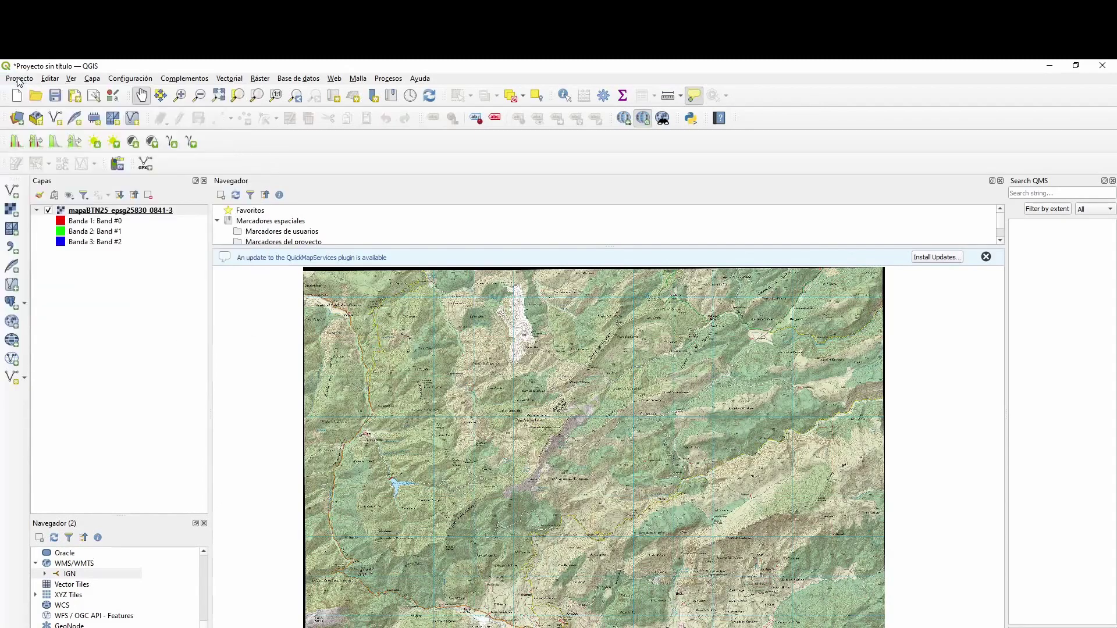
left_click(20, 79)
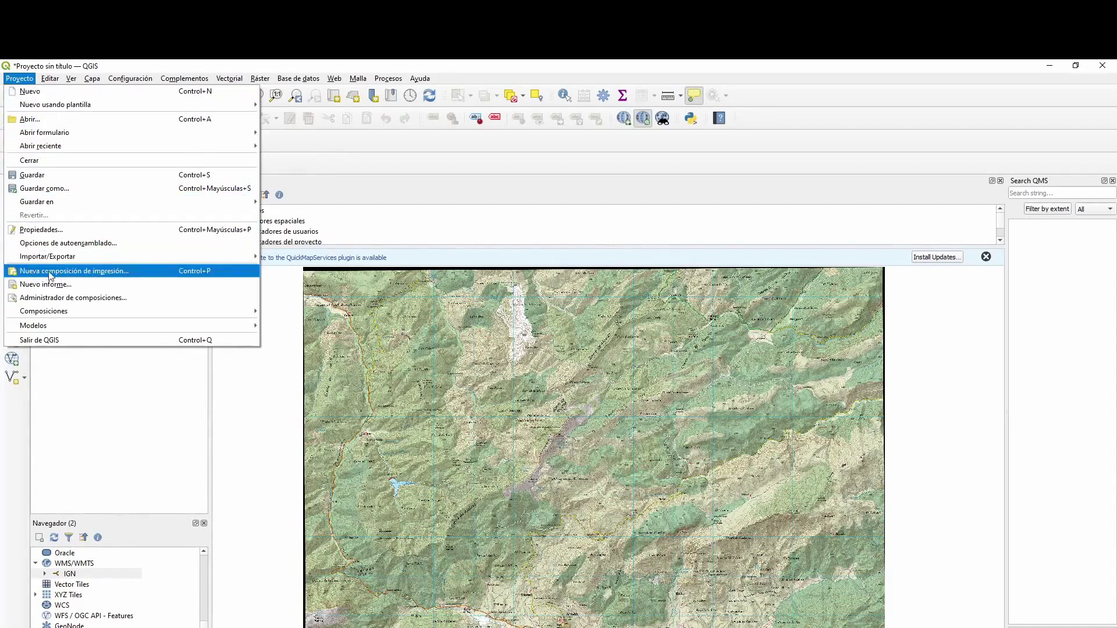
left_click(104, 273)
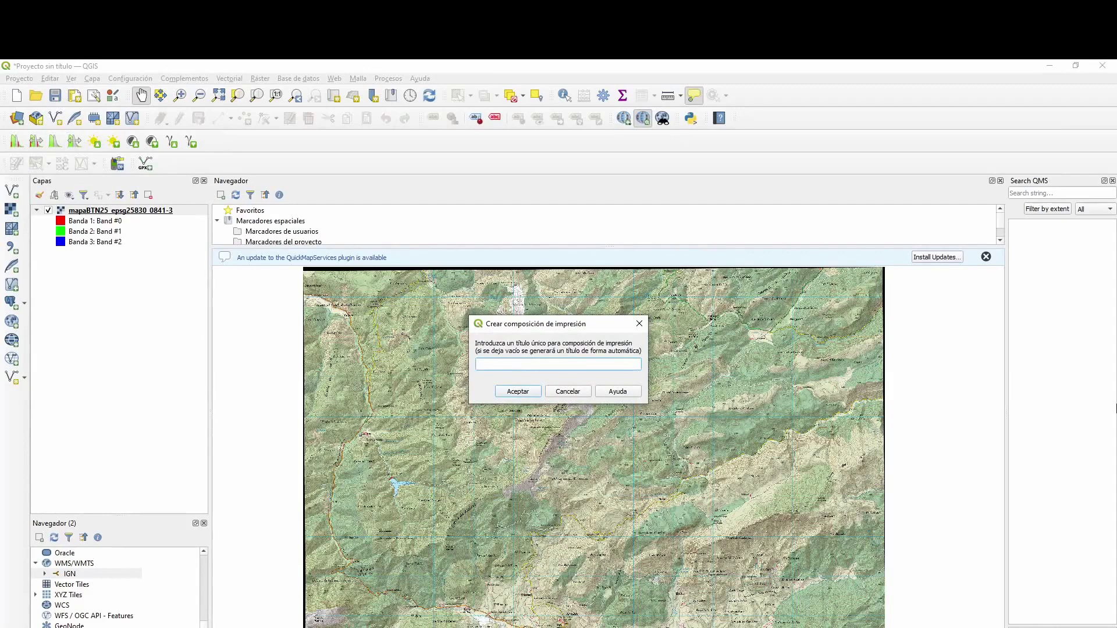
type("royecto 1")
triple_click(506, 367)
key("BackSpace")
type("Proyecto 1")
left_click(508, 392)
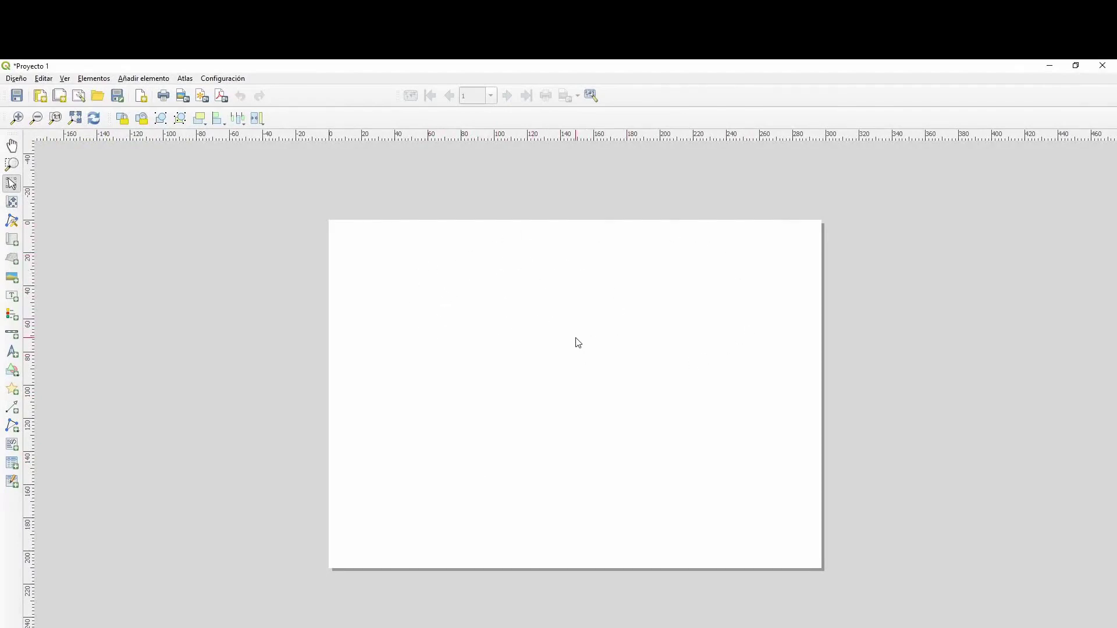
Set the blank layout page's size to A3 in its page properties
right_click(542, 338)
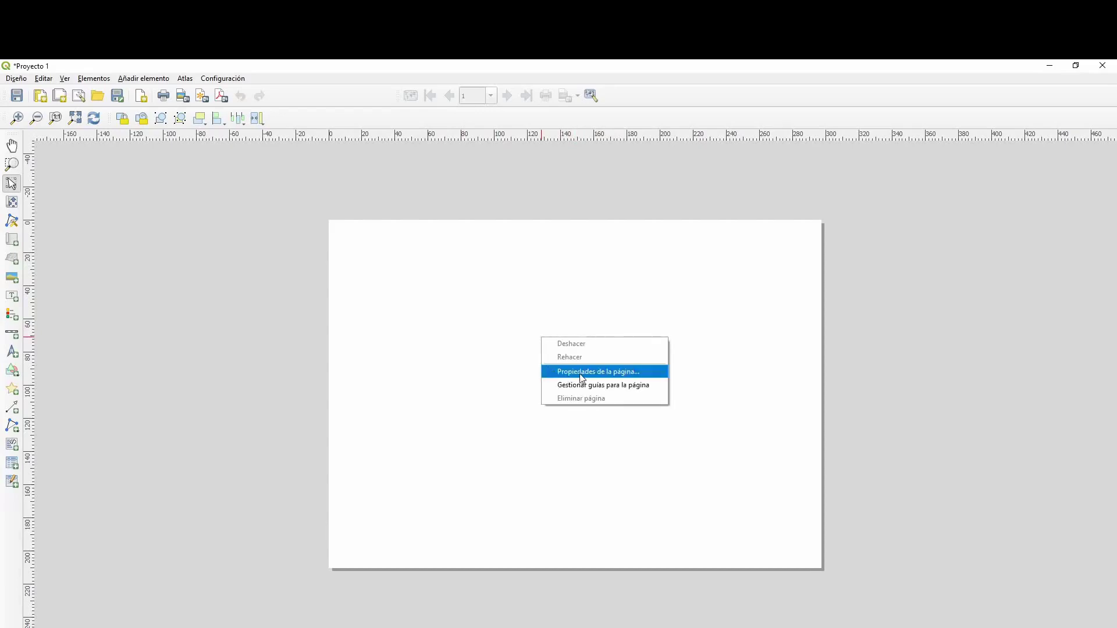
left_click(631, 376)
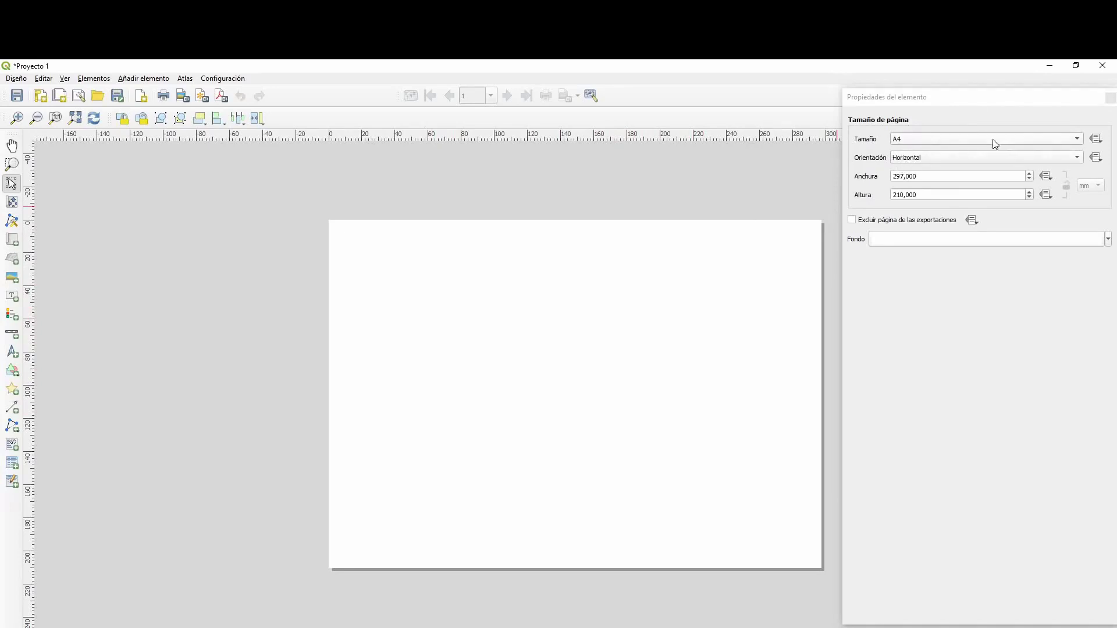
left_click(1080, 143)
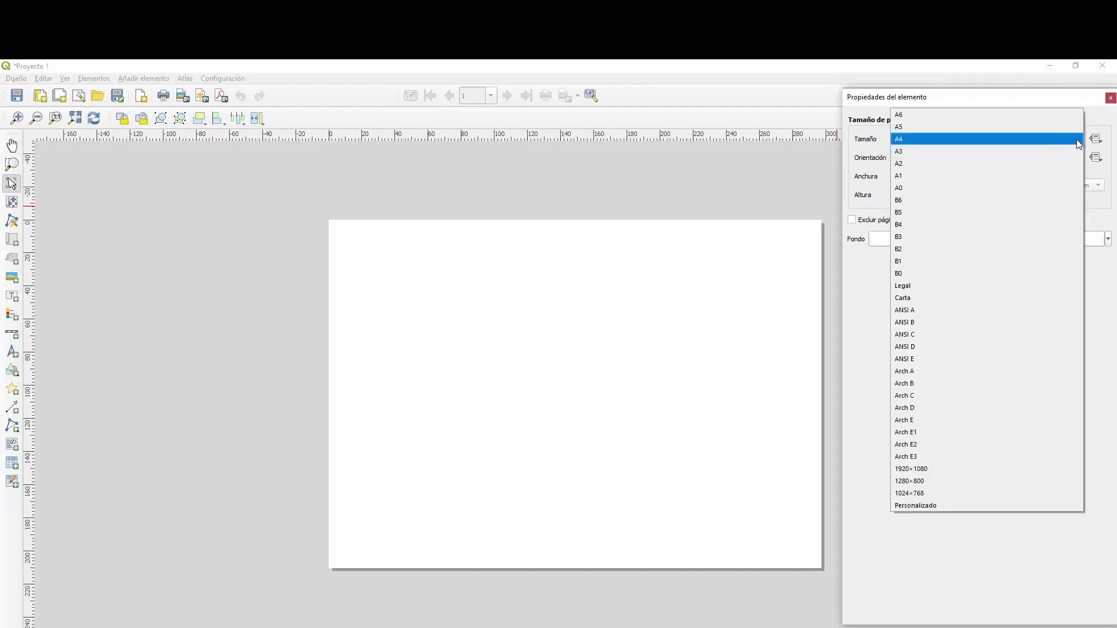
left_click(909, 153)
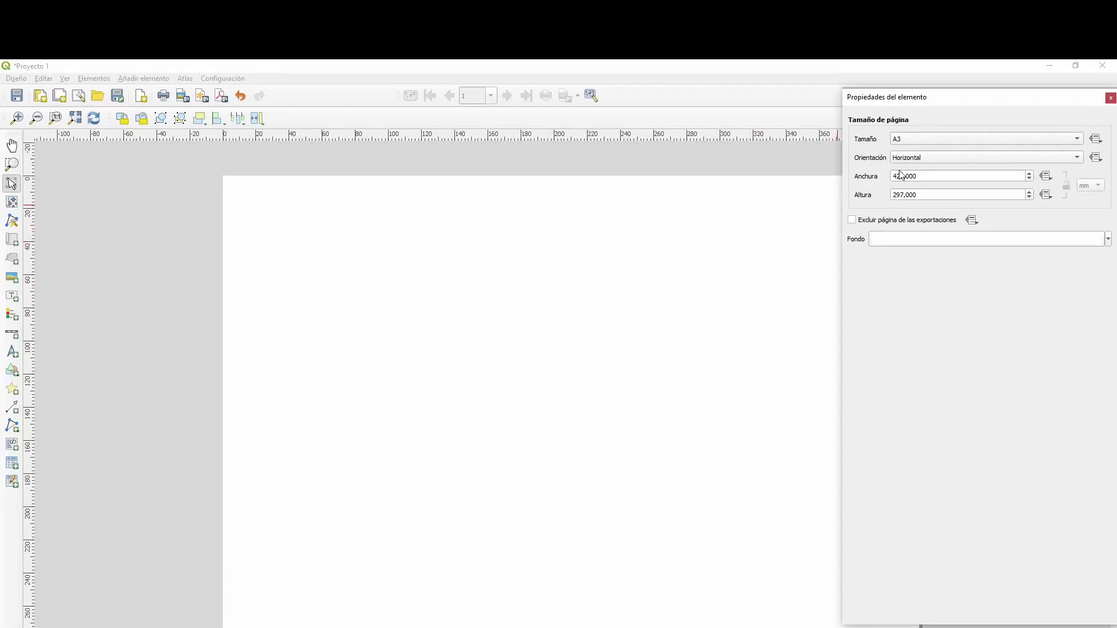
Try the vertical orientation for the A3 page, return it to horizontal and close the page properties
left_click(1079, 157)
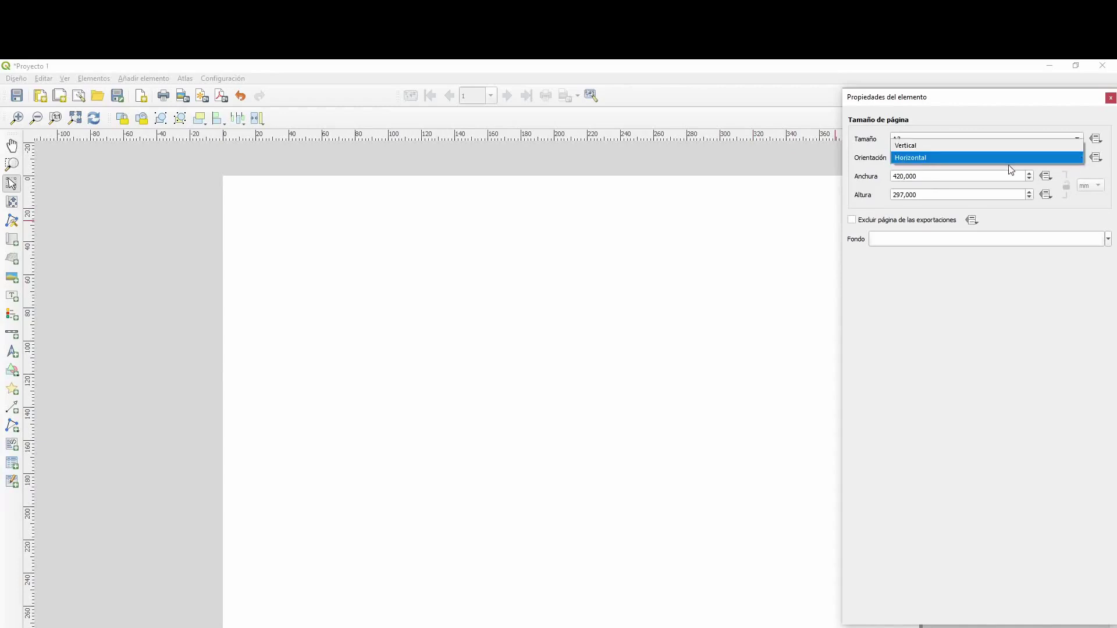
left_click(965, 147)
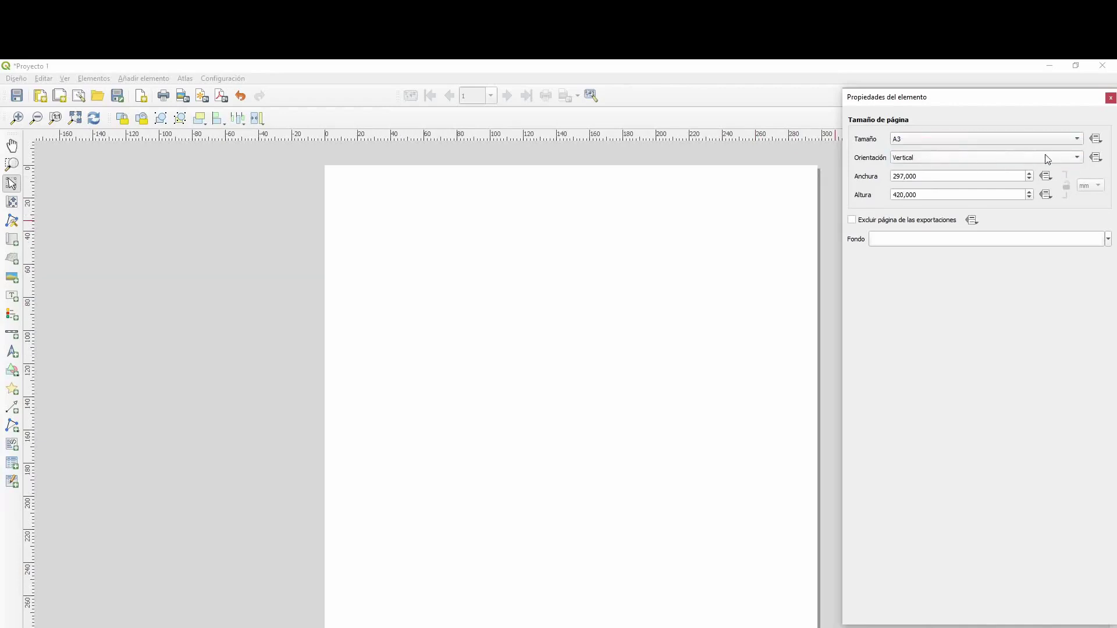
left_click(1077, 158)
left_click(992, 171)
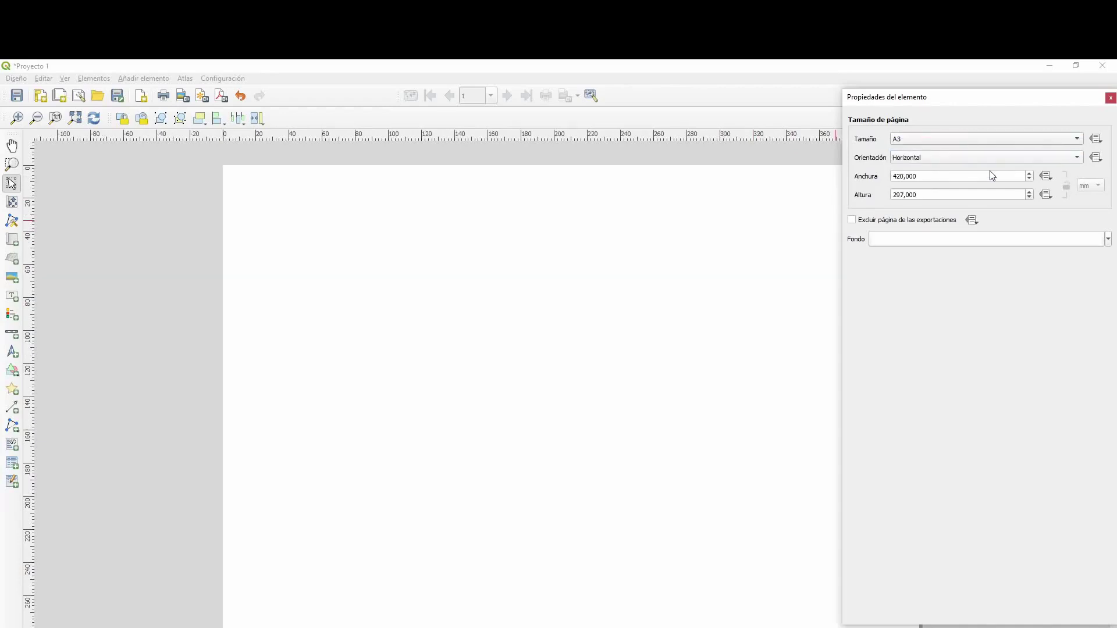
left_click(1111, 98)
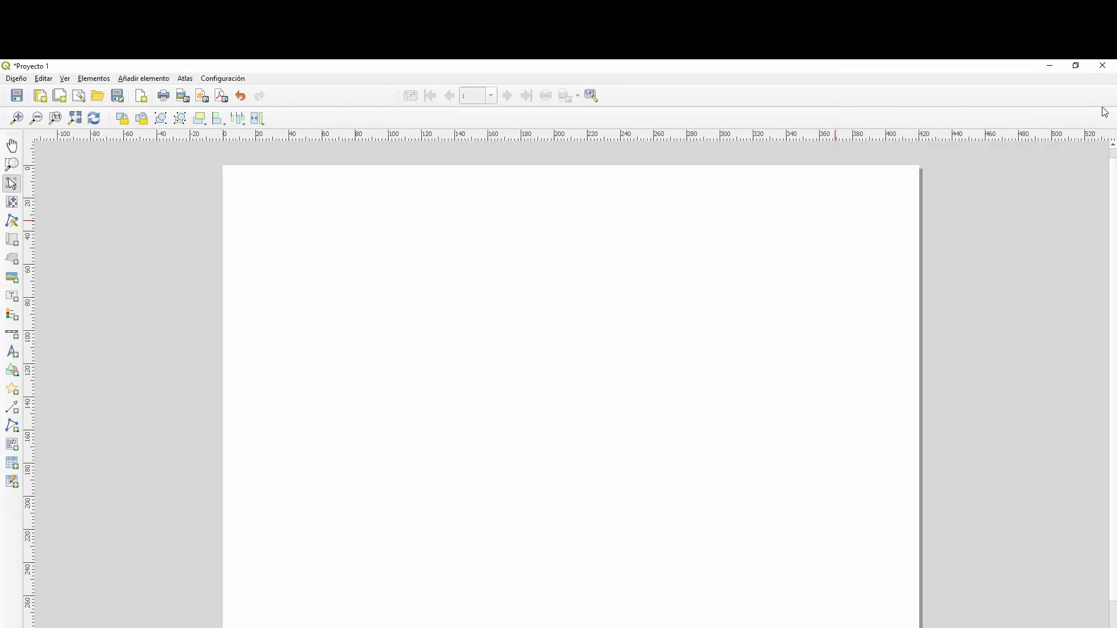
Add a map item about 385 × 254 mm that covers most of the A3 page
scroll(893, 247, "down", 1)
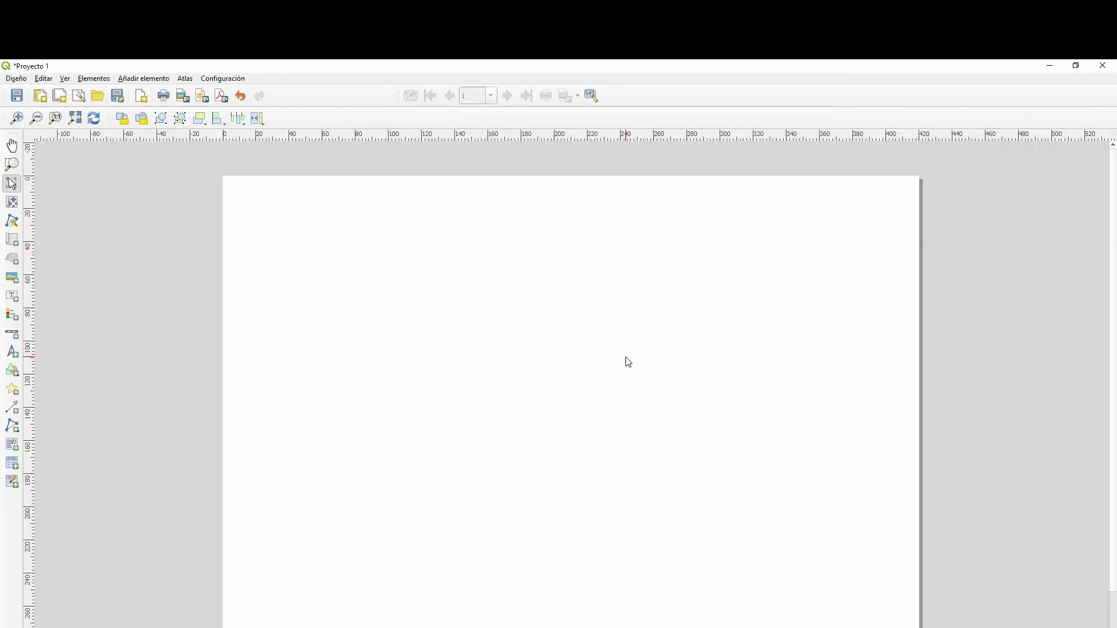
scroll(625, 361, "up", 1)
scroll(568, 342, "down", 2)
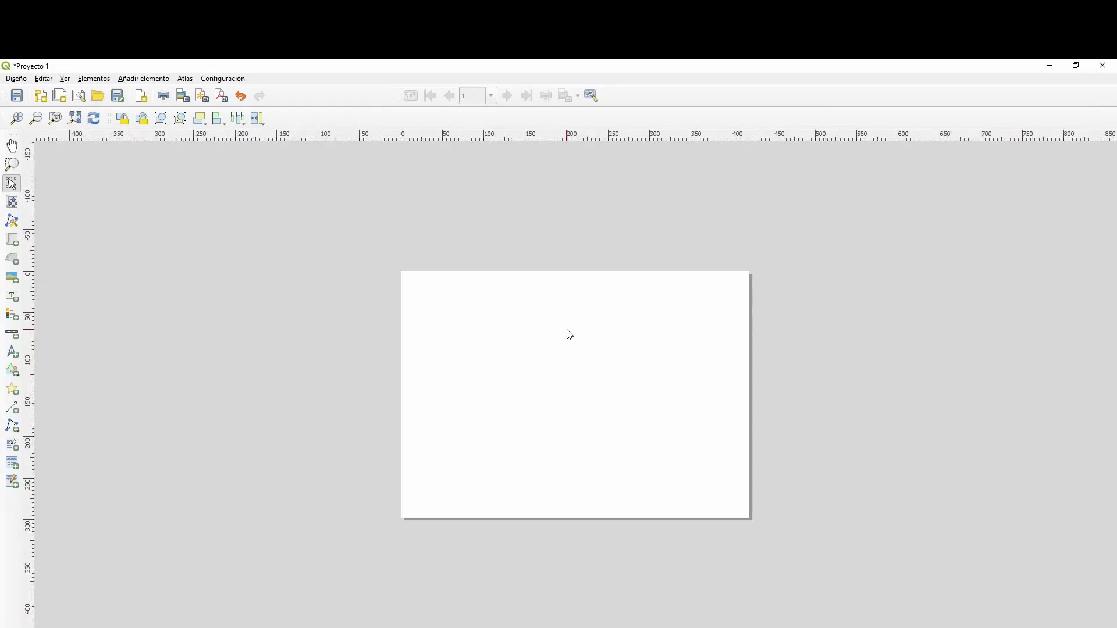
scroll(573, 349, "down", 2)
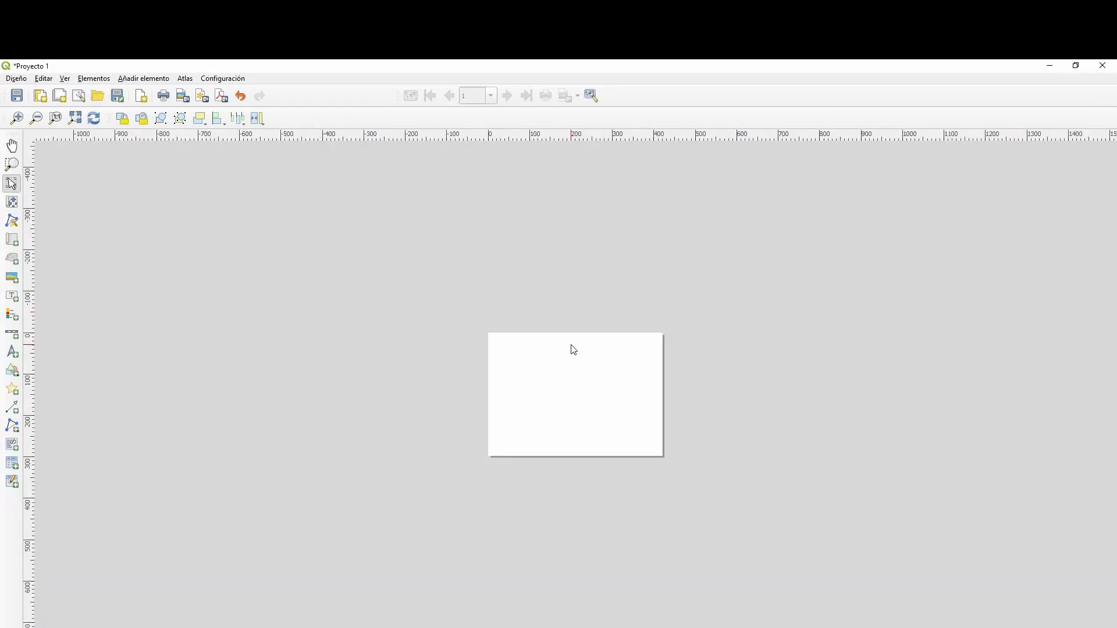
scroll(573, 361, "up", 3)
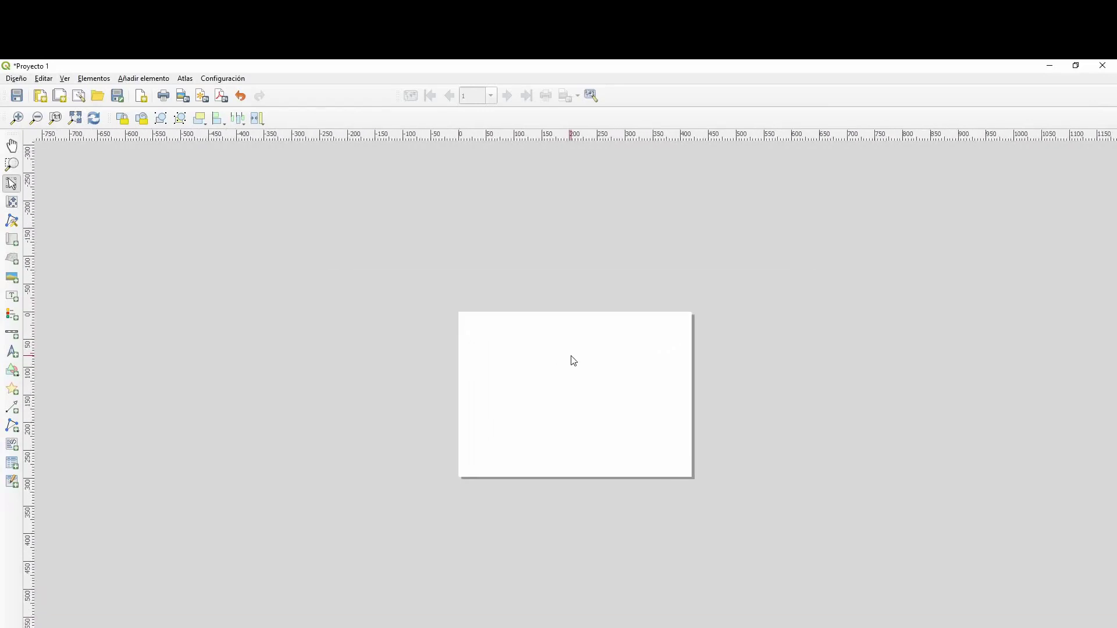
scroll(569, 358, "up", 3)
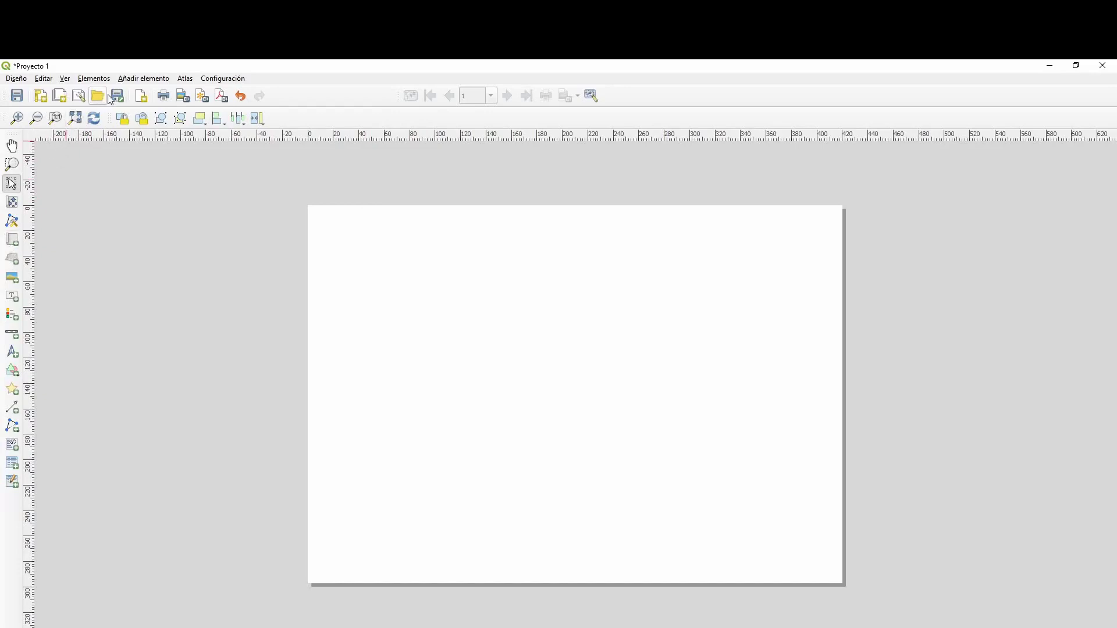
left_click(131, 80)
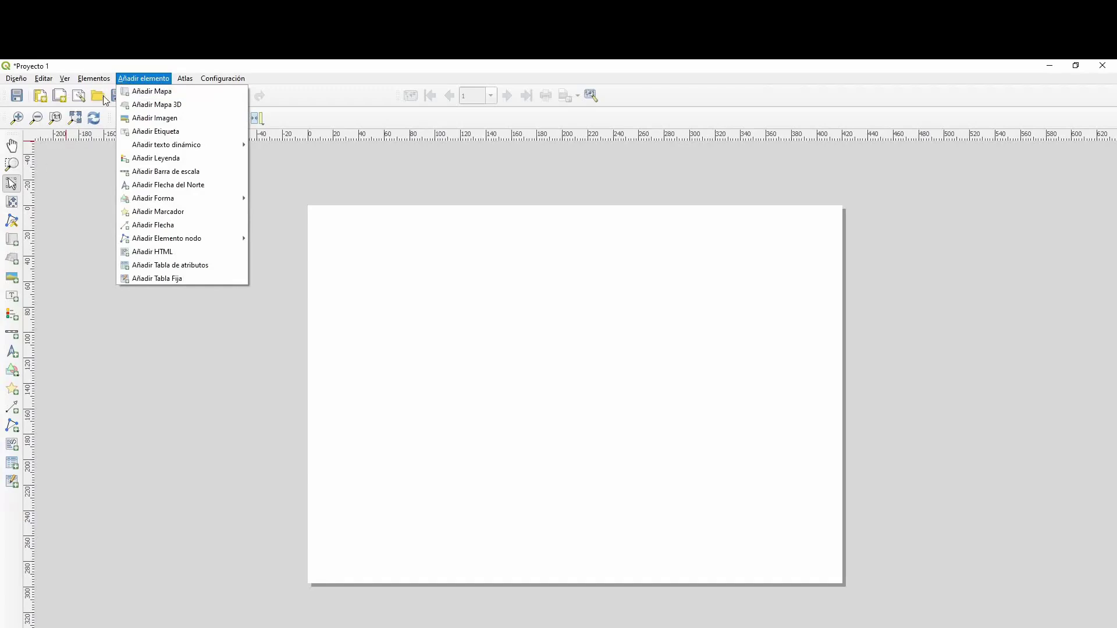
left_click(129, 79)
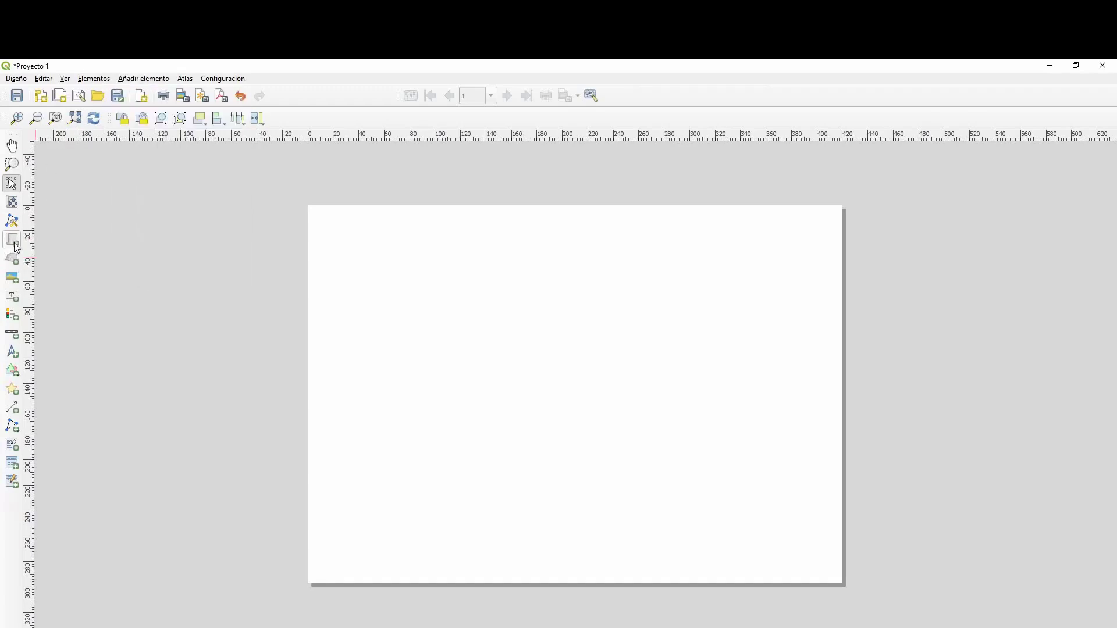
left_click(131, 80)
left_click(150, 93)
left_click_drag(333, 225, 822, 548)
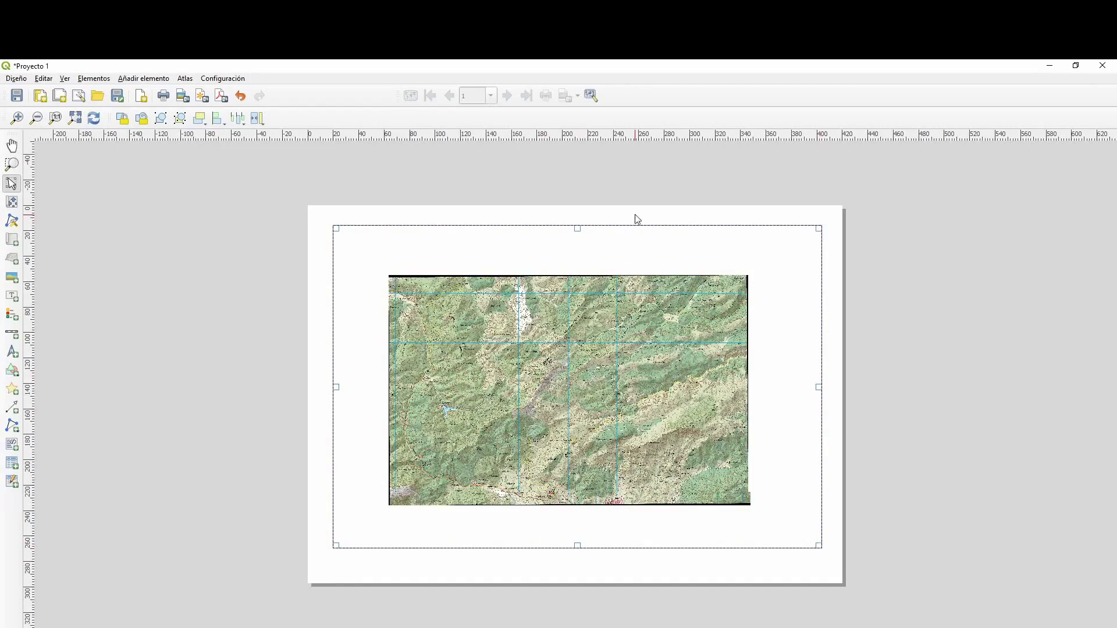
Reposition the map frame about 20 mm from the page's left edge and 15 mm from its top edge, and deselect it
mouse_move(619, 322)
left_mouse_down()
mouse_move(593, 335)
mouse_move(607, 321)
left_mouse_up()
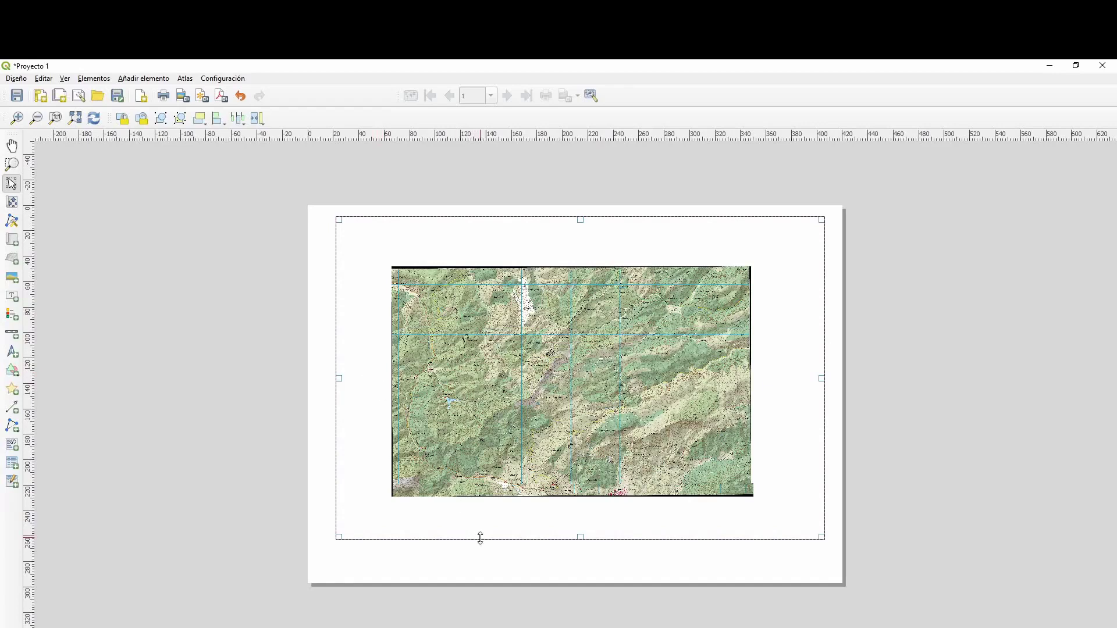
right_click(492, 511)
left_click(456, 566)
left_click(457, 566)
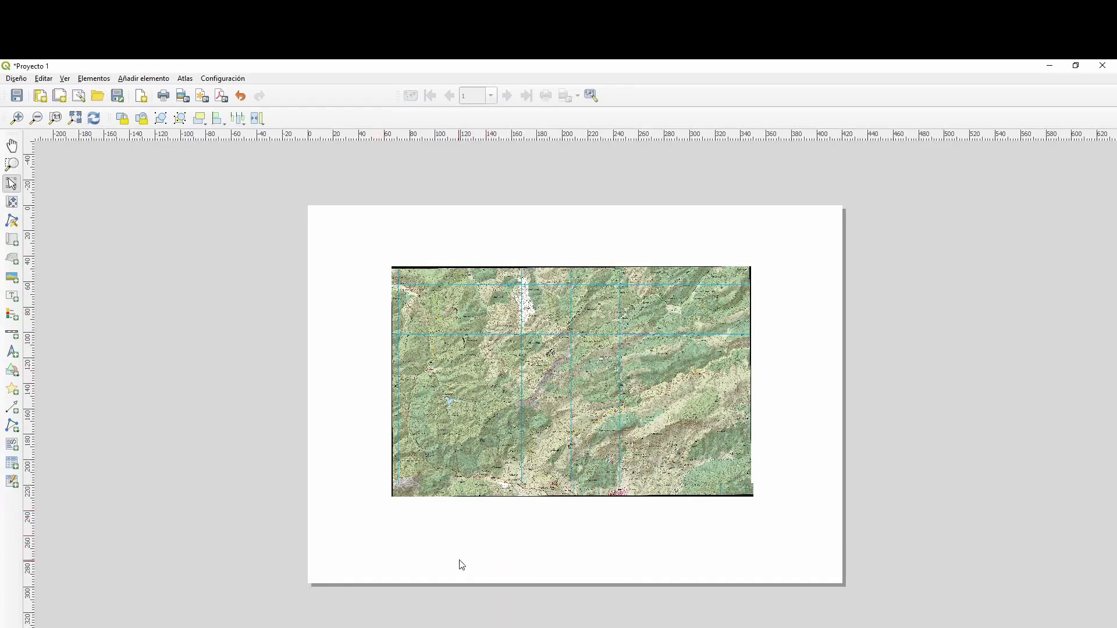
left_click(562, 349)
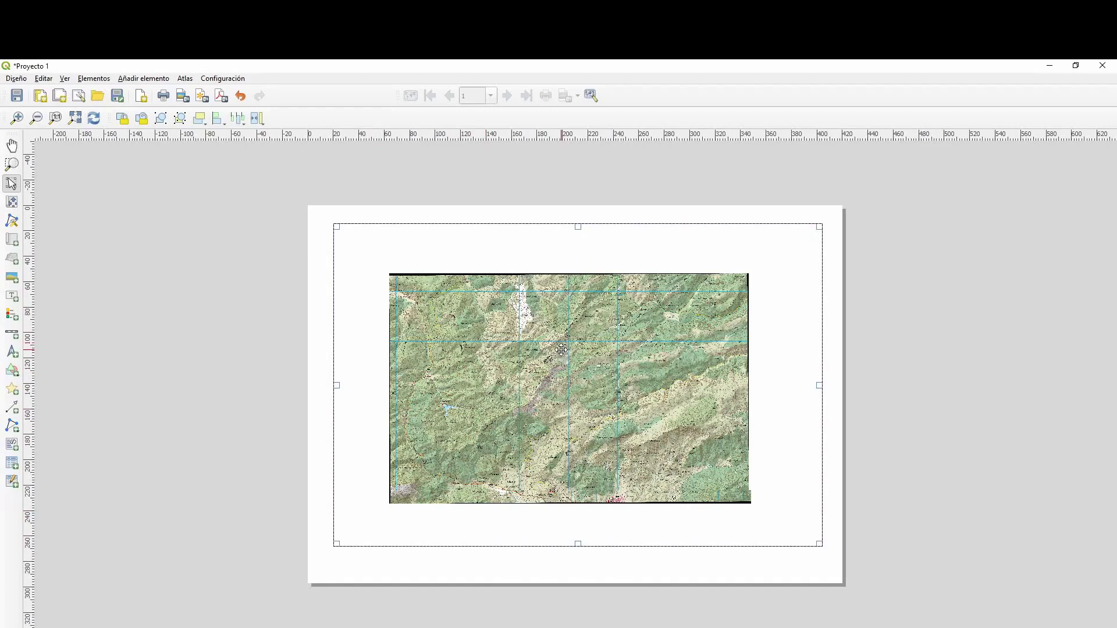
right_click(553, 529)
right_click(531, 564)
left_click(516, 565)
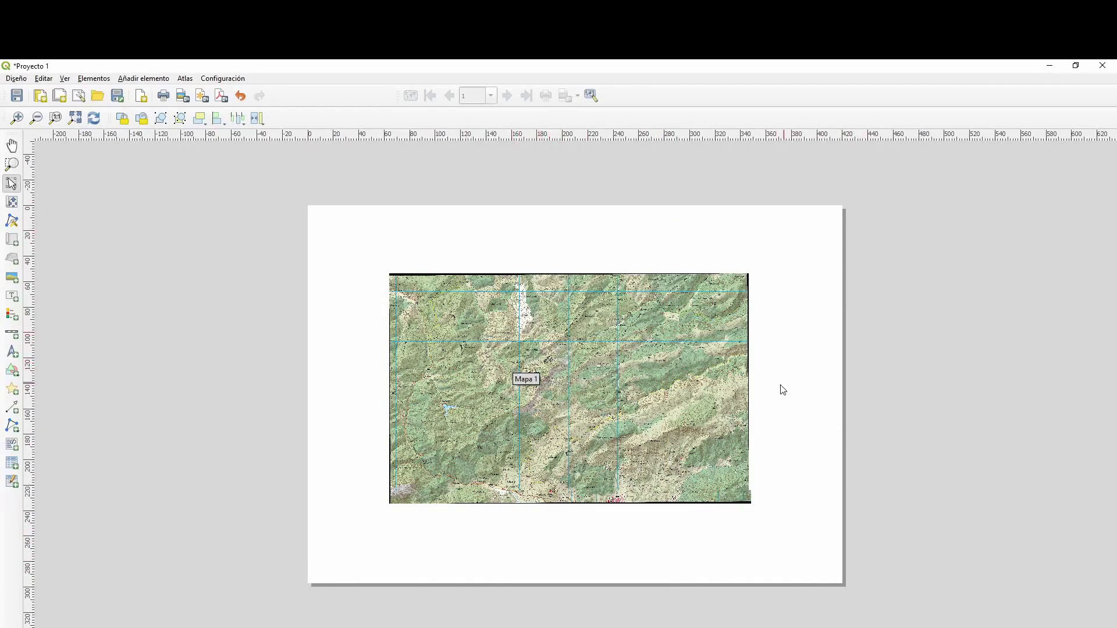
left_click(562, 377)
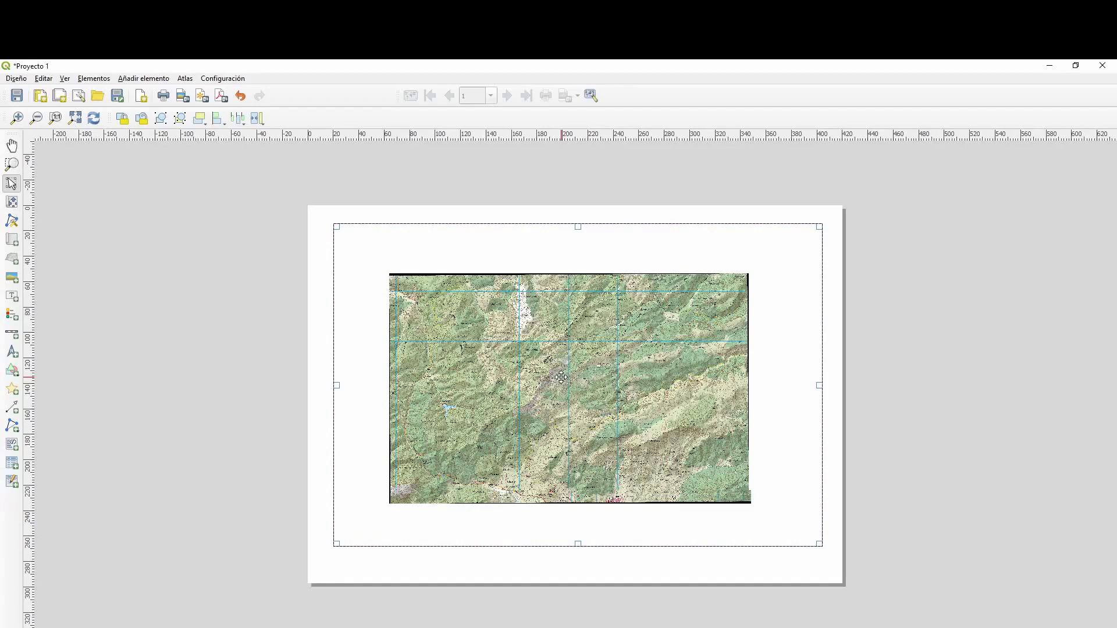
right_click(561, 377)
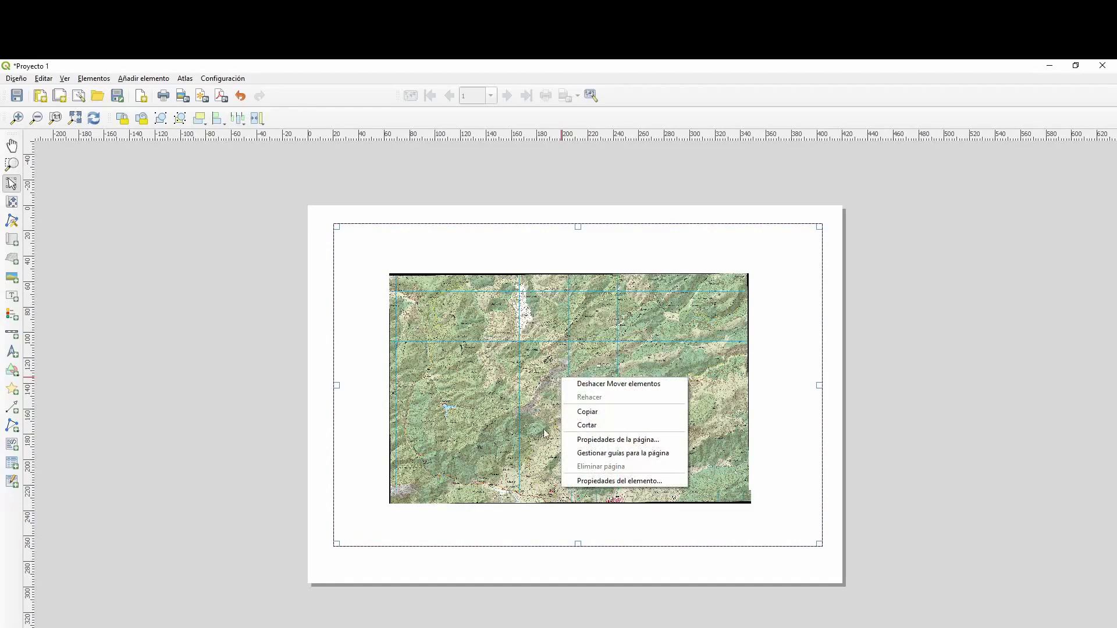
left_click(551, 576)
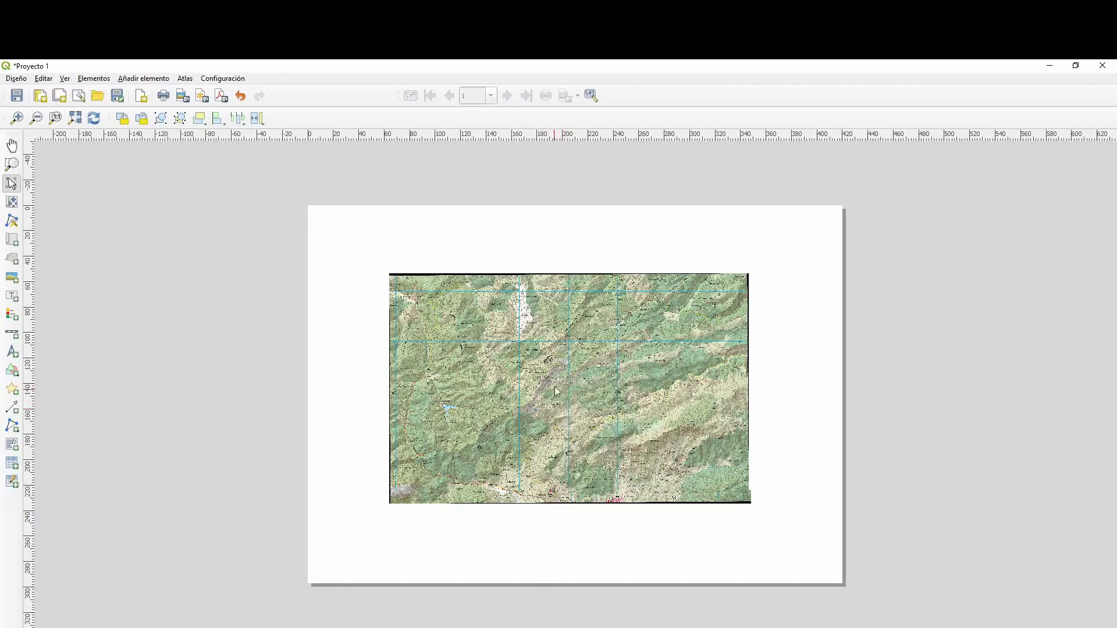
Open the item properties of the map frame and clear its scale value
left_click(552, 359)
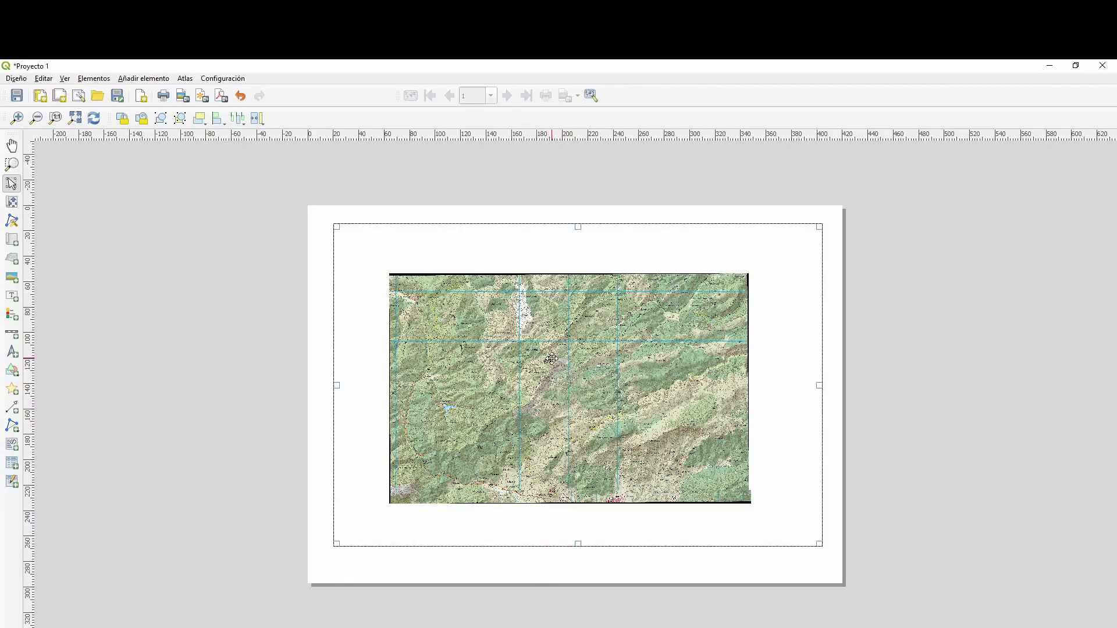
right_click(552, 359)
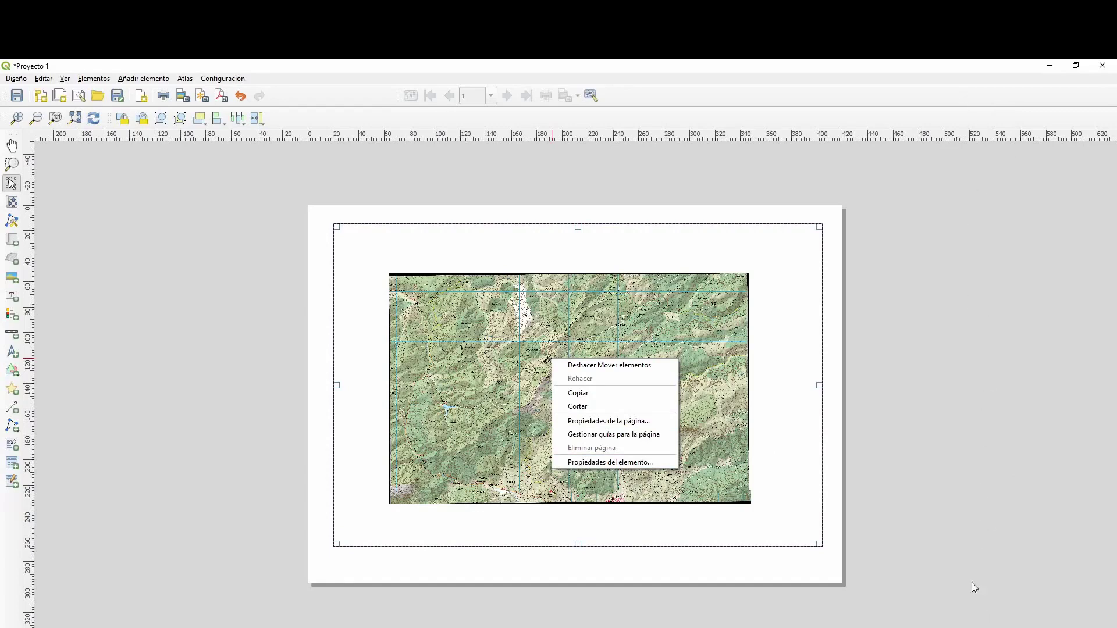
left_click(654, 464)
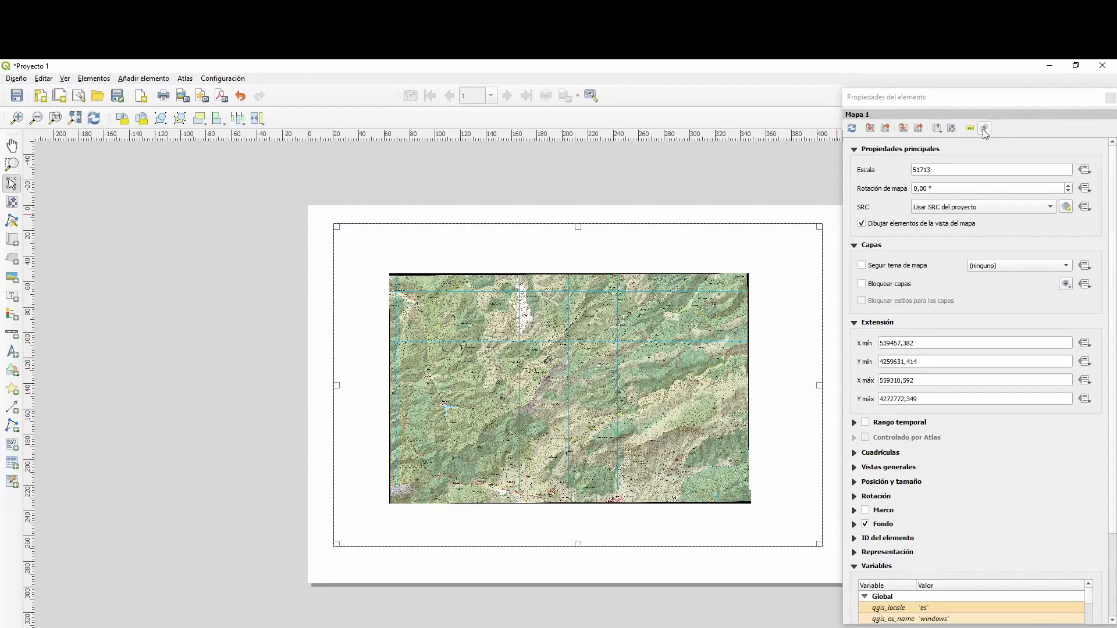
double_click(907, 170)
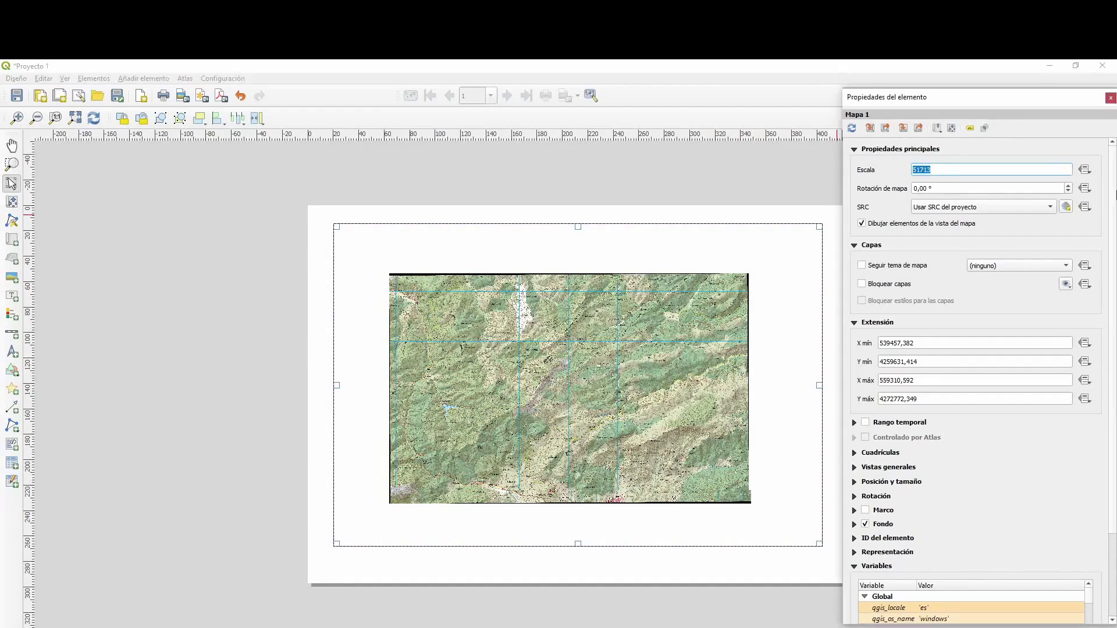
key("BackSpace")
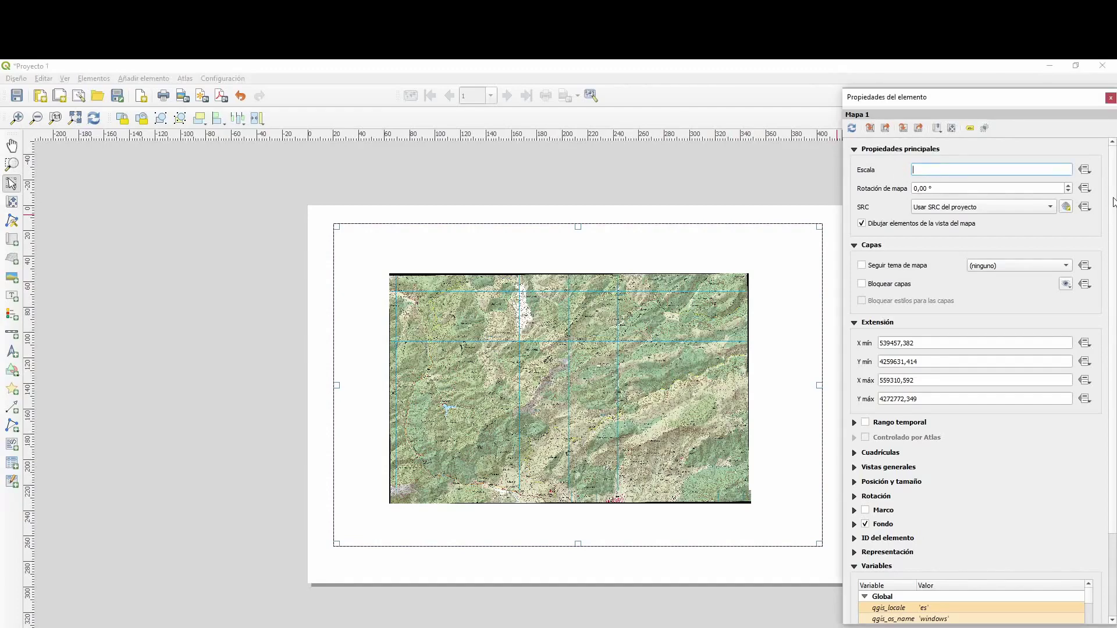